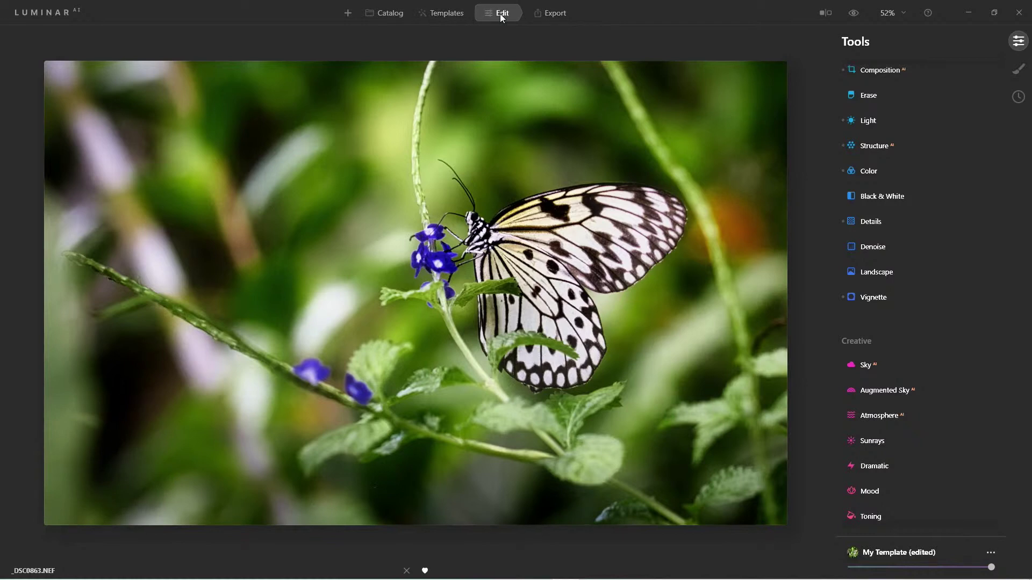
Step: Add a new, empty Texture mask to the butterfly photo in Local Masking
click(1018, 71)
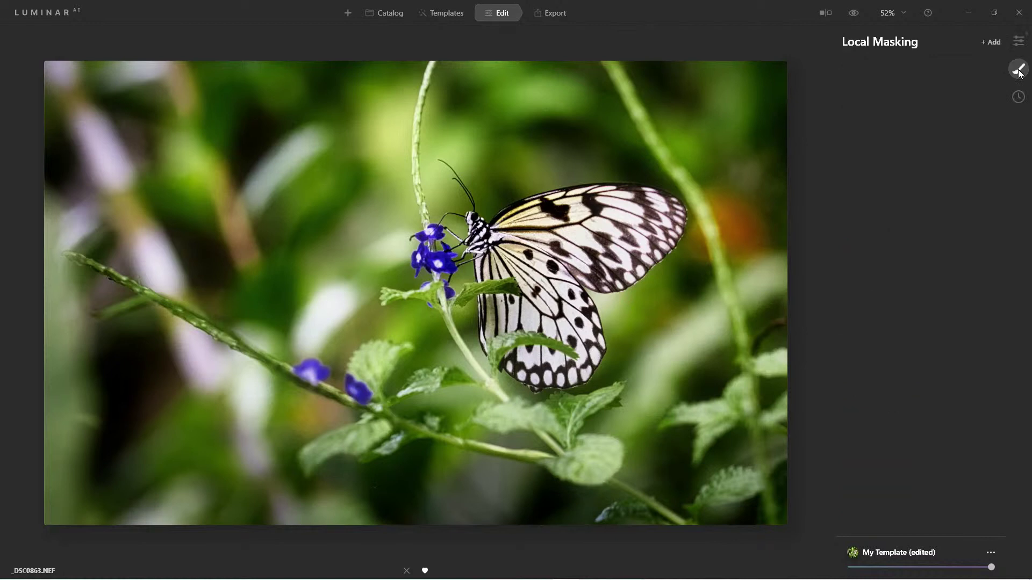
click(987, 40)
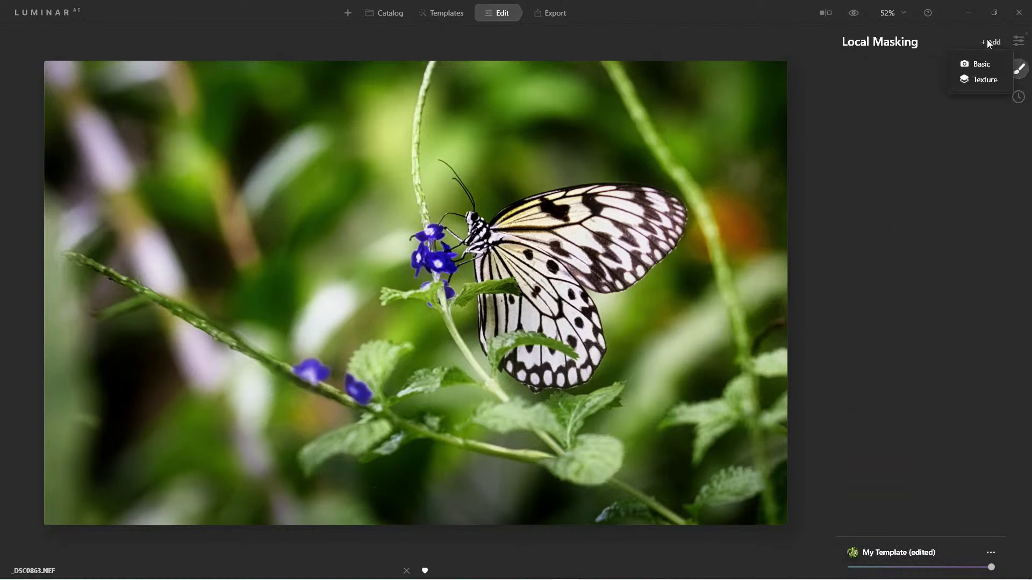
click(979, 80)
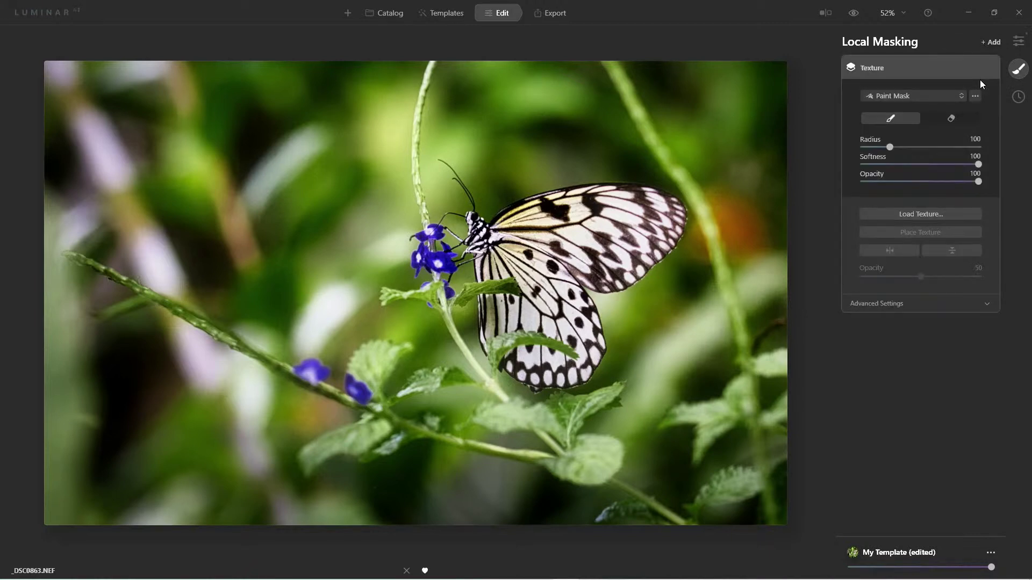
Step: Load vanelli-black-hires.png from _Photography > _Assets > Signature as the mask's texture
click(922, 215)
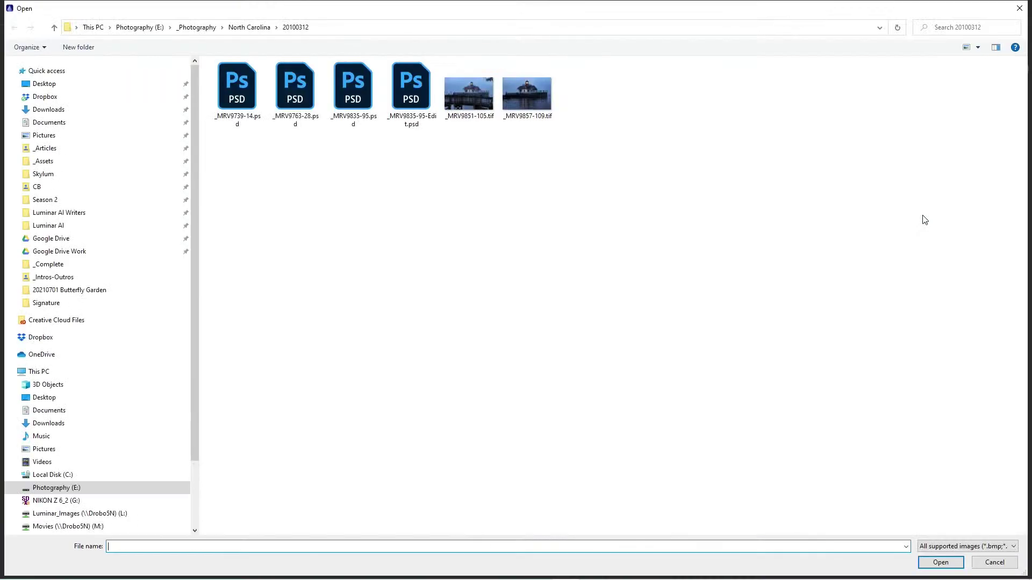
click(198, 32)
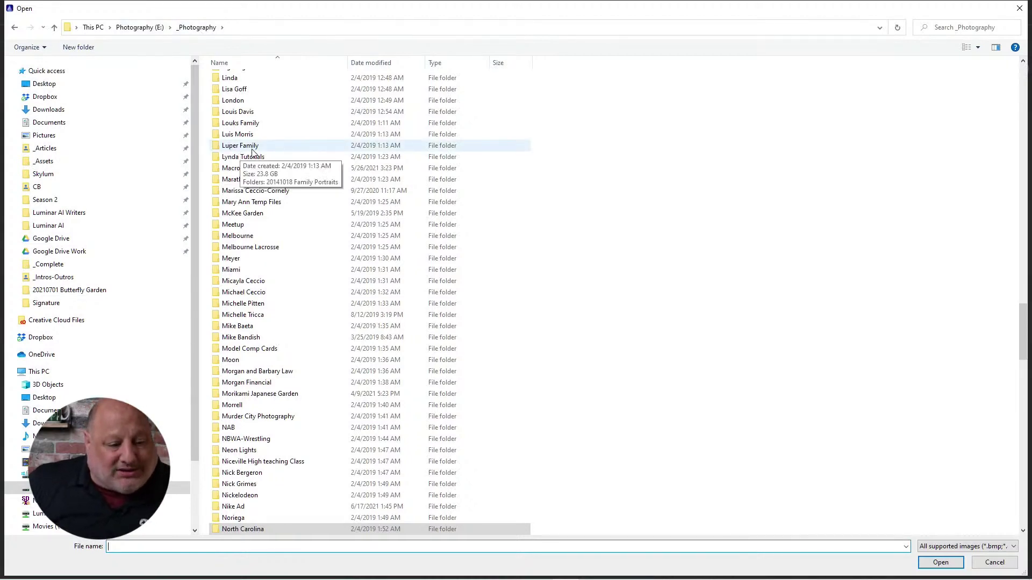
scroll(324, 108, down, 12)
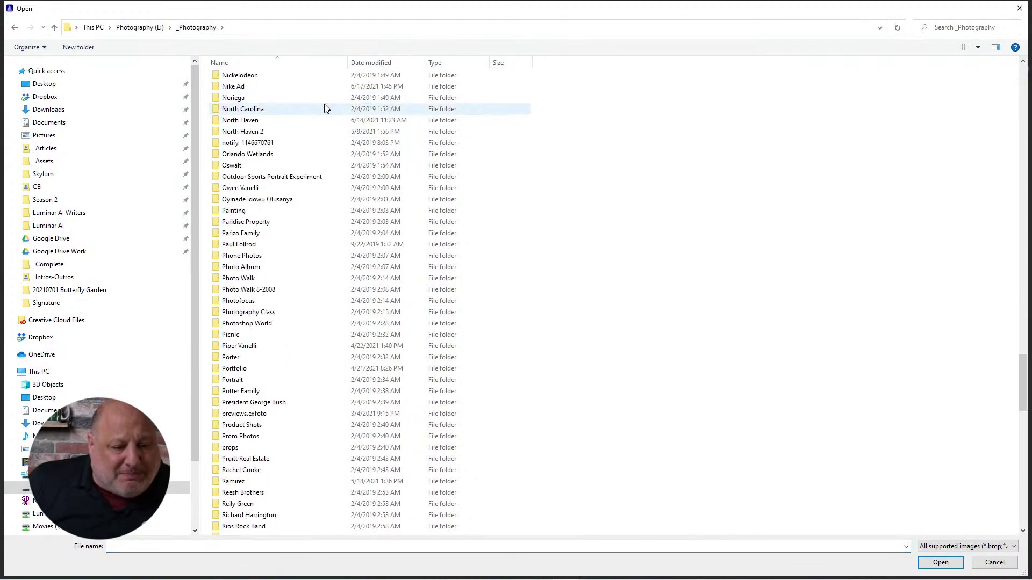
scroll(324, 109, up, 20)
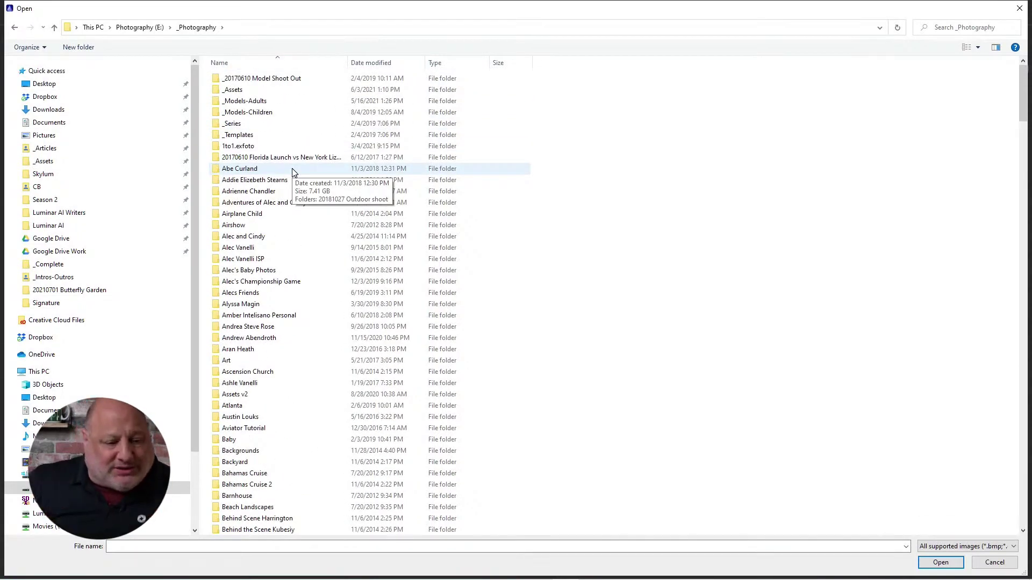
double_click(239, 90)
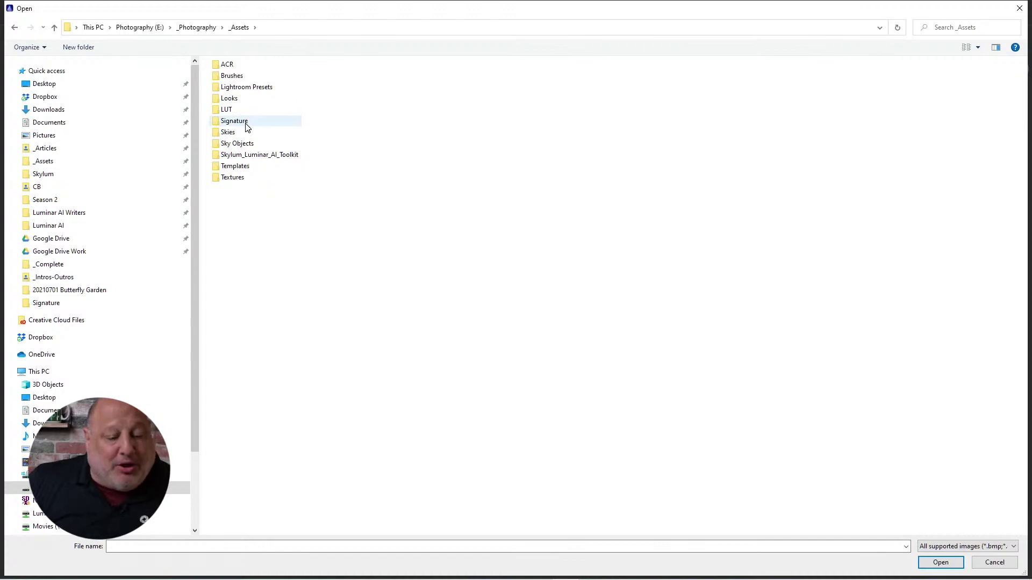
mouse_move(247, 126)
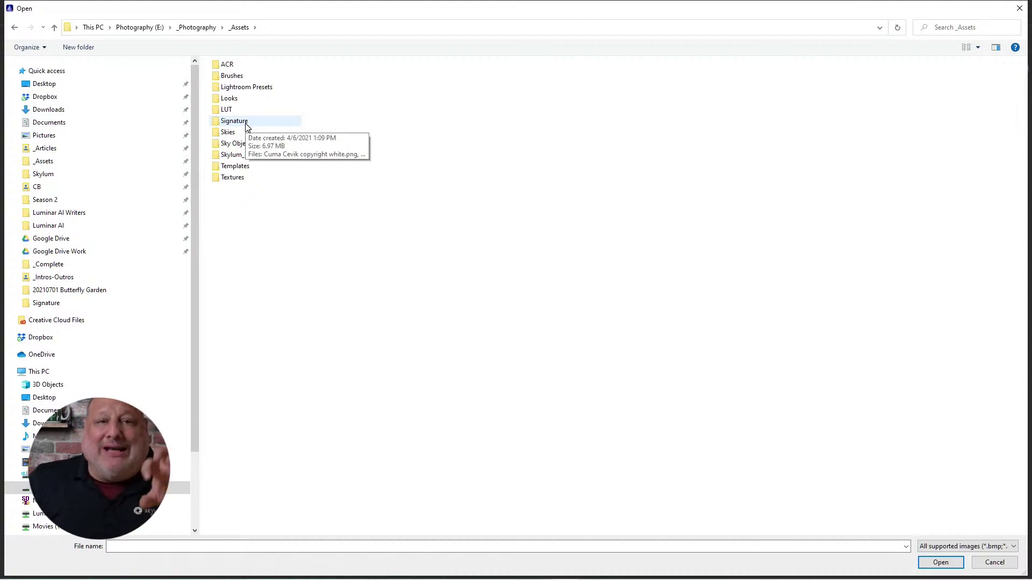
double_click(247, 121)
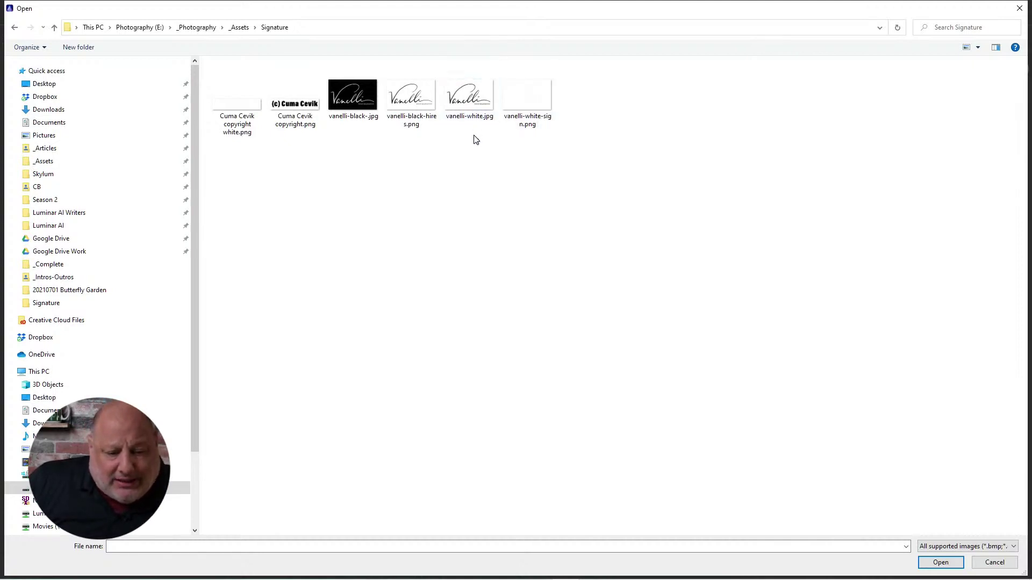
click(409, 105)
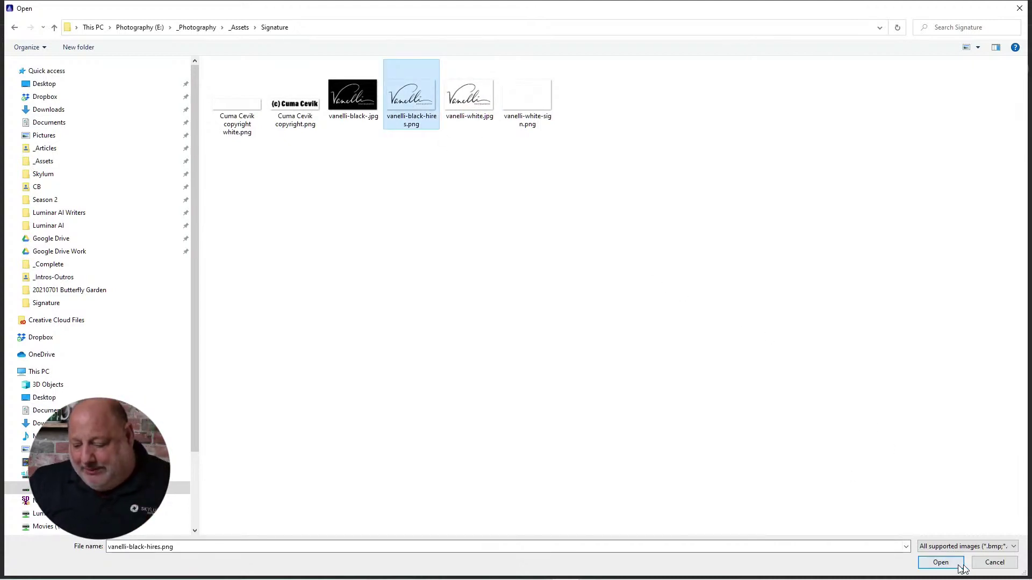
click(940, 562)
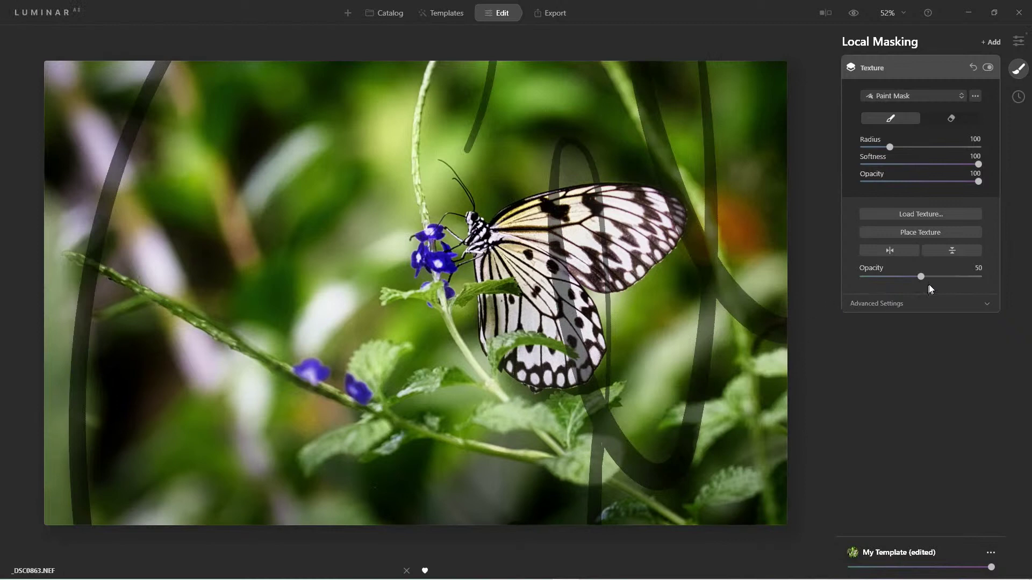
Step: Raise the texture Opacity from 50 to 100 and begin placing the texture
drag(928, 285, 988, 281)
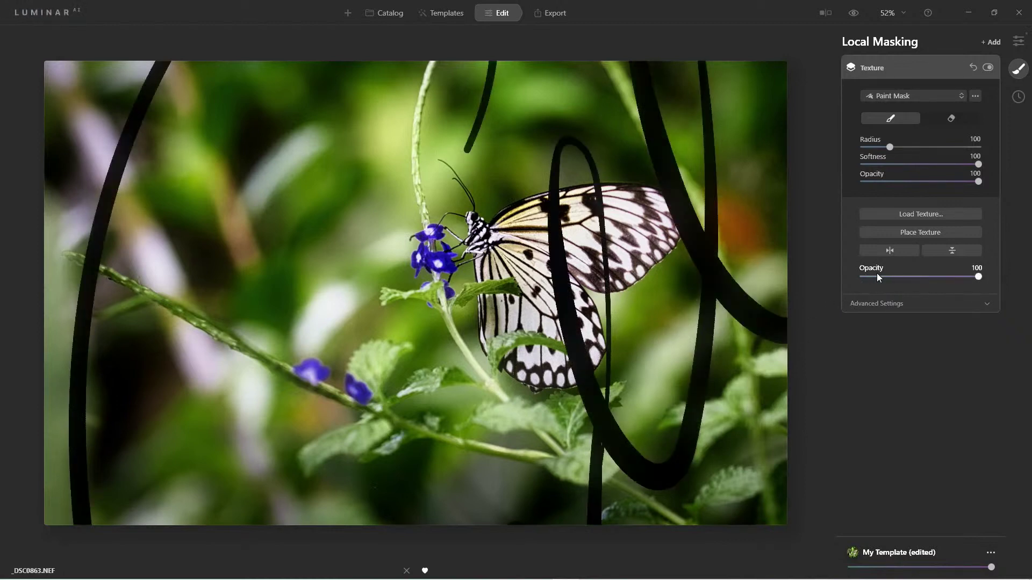
click(923, 235)
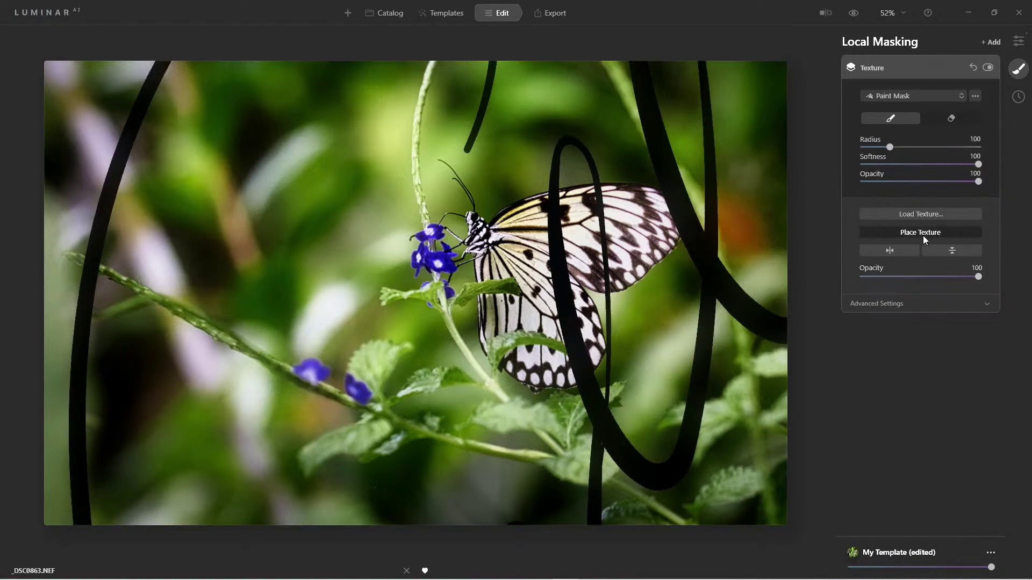
Step: Drag the signature texture down and left, away from the butterfly
drag(653, 204, 559, 408)
drag(695, 168, 695, 162)
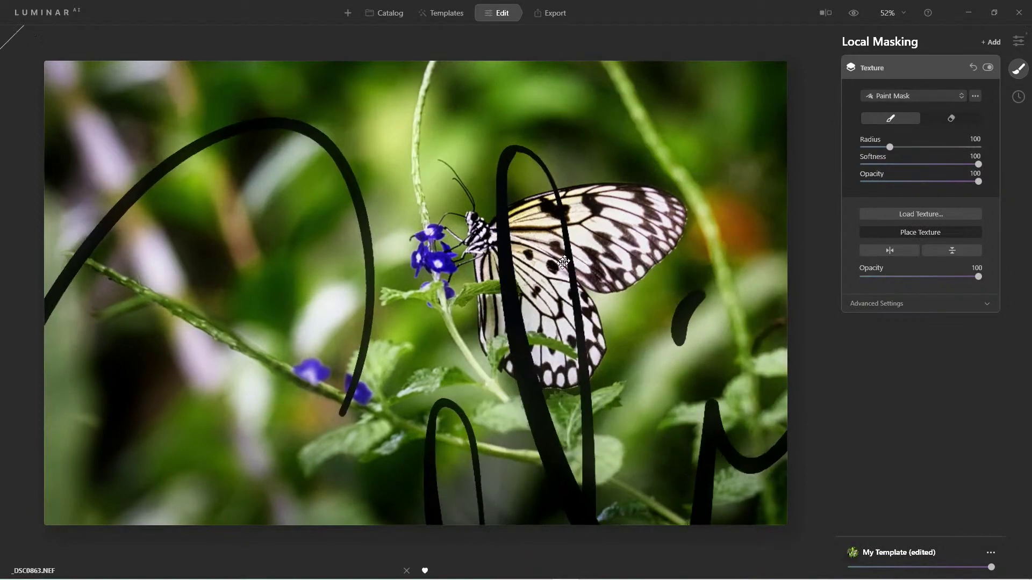
drag(563, 263, 484, 505)
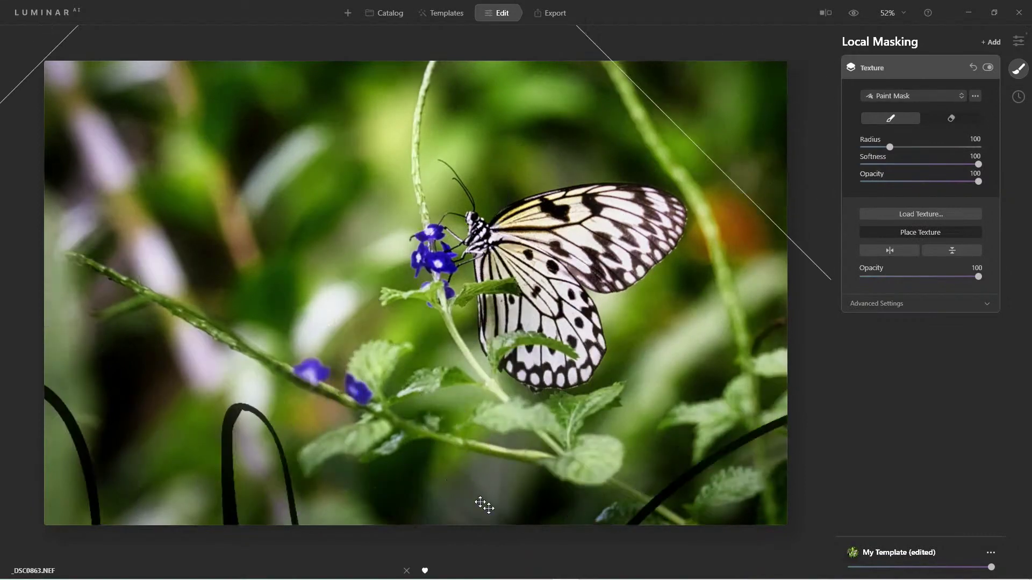
drag(484, 144, 518, 356)
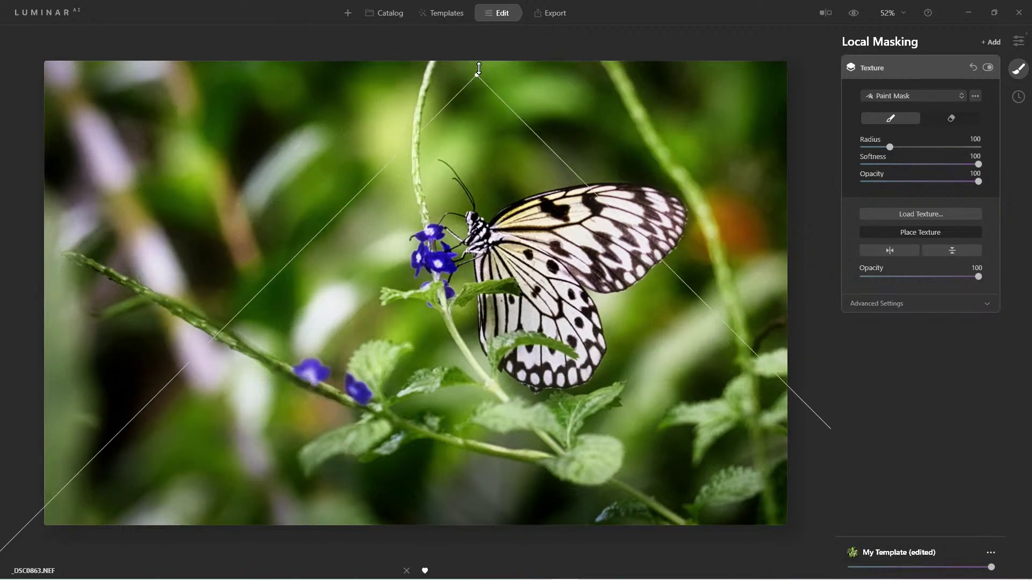
Step: Repeatedly shrink the signature texture and reposition it toward the photo's bottom edge
drag(478, 68, 413, 448)
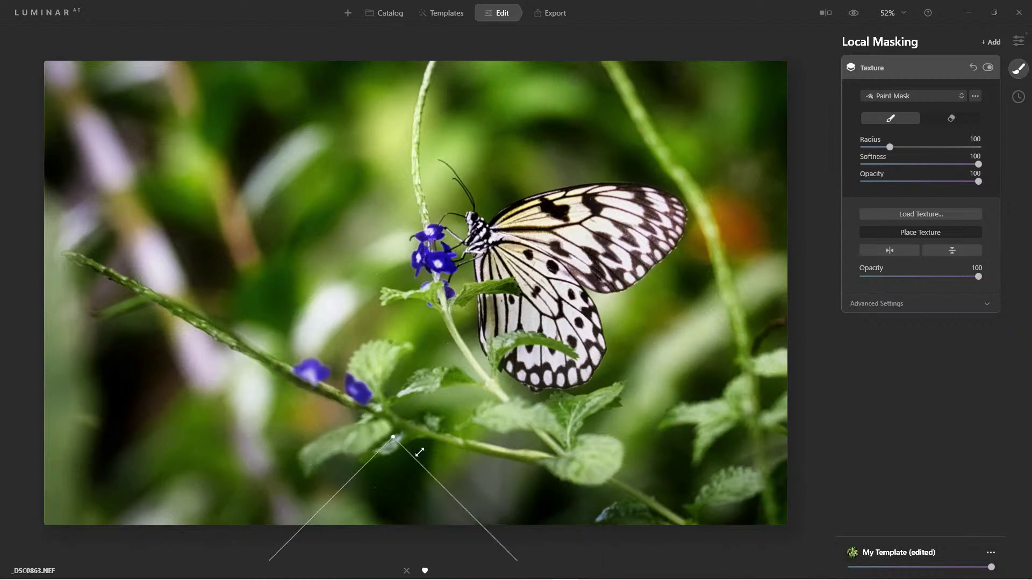
drag(399, 495, 585, 97)
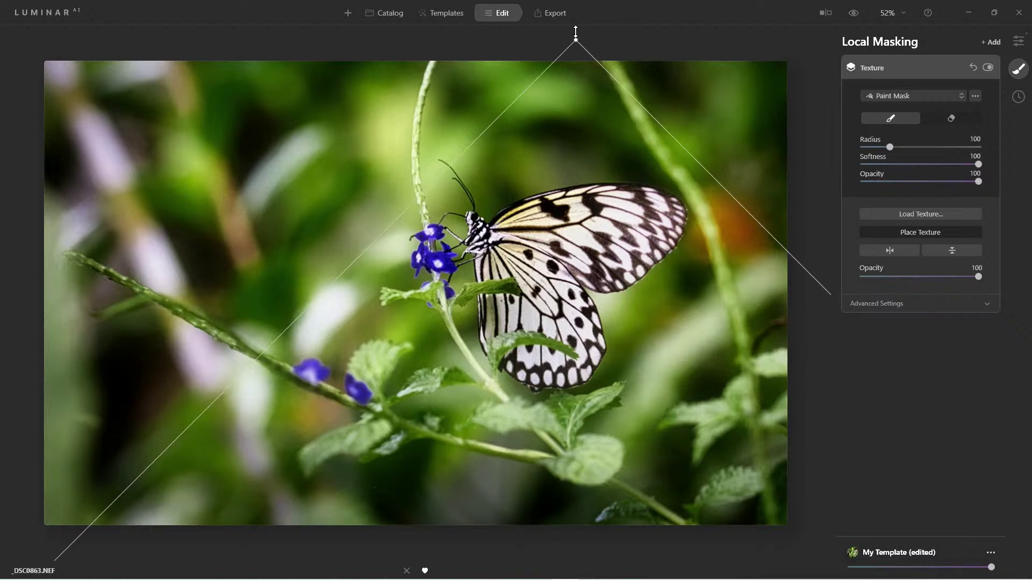
drag(576, 34, 533, 416)
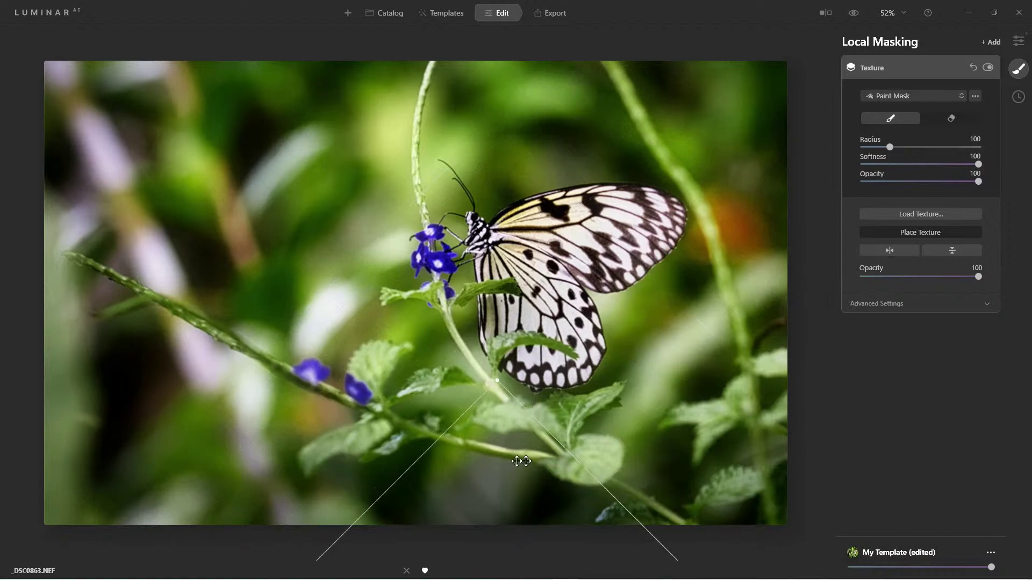
drag(500, 462, 561, 151)
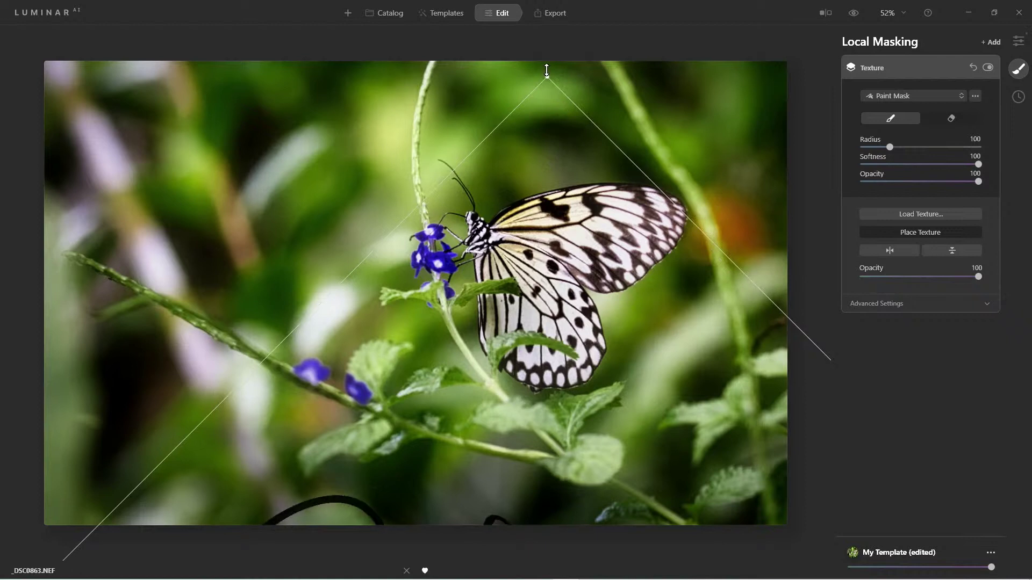
drag(546, 71, 502, 320)
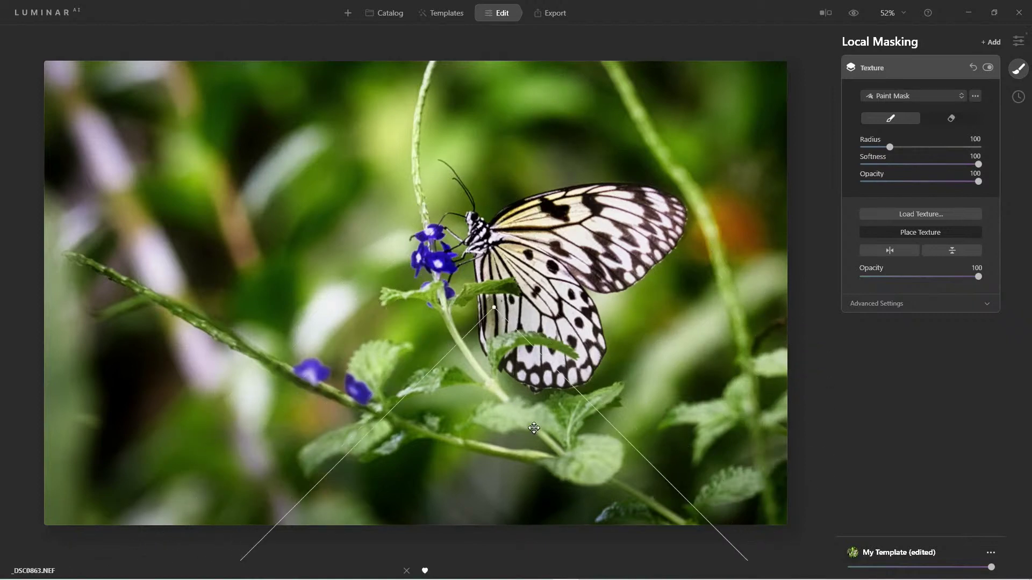
drag(534, 426, 594, 182)
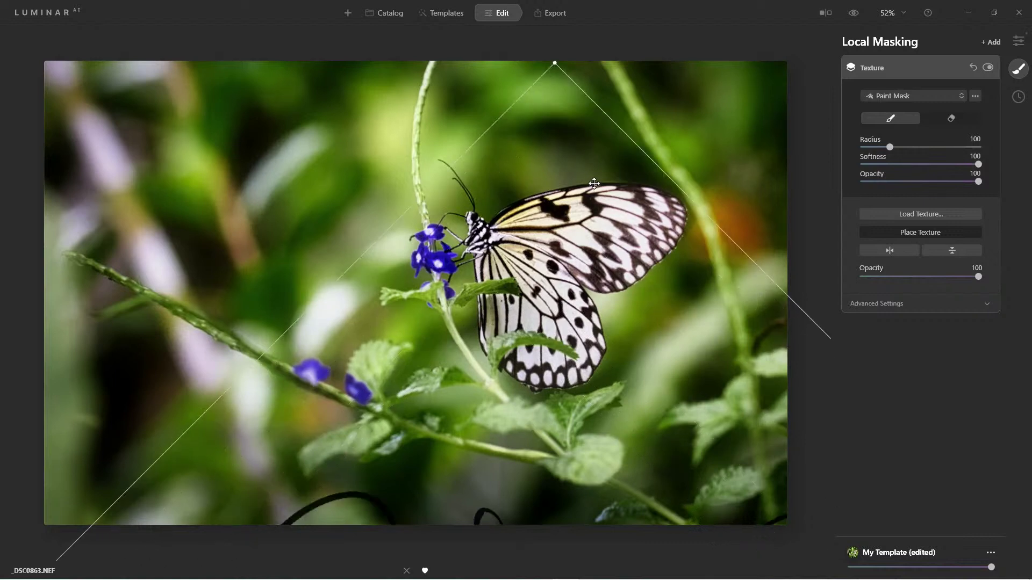
drag(557, 58, 509, 264)
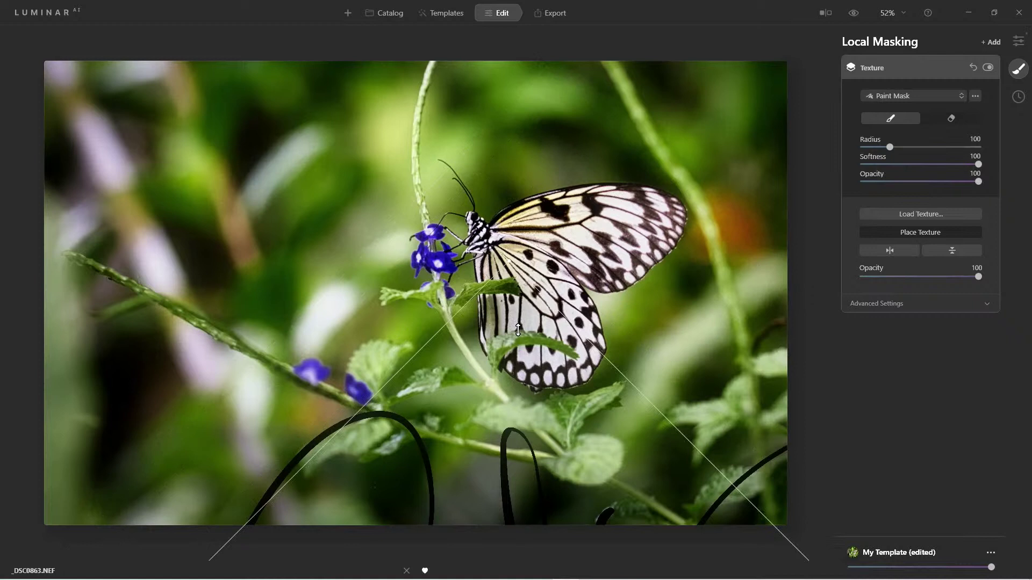
drag(518, 329, 493, 428)
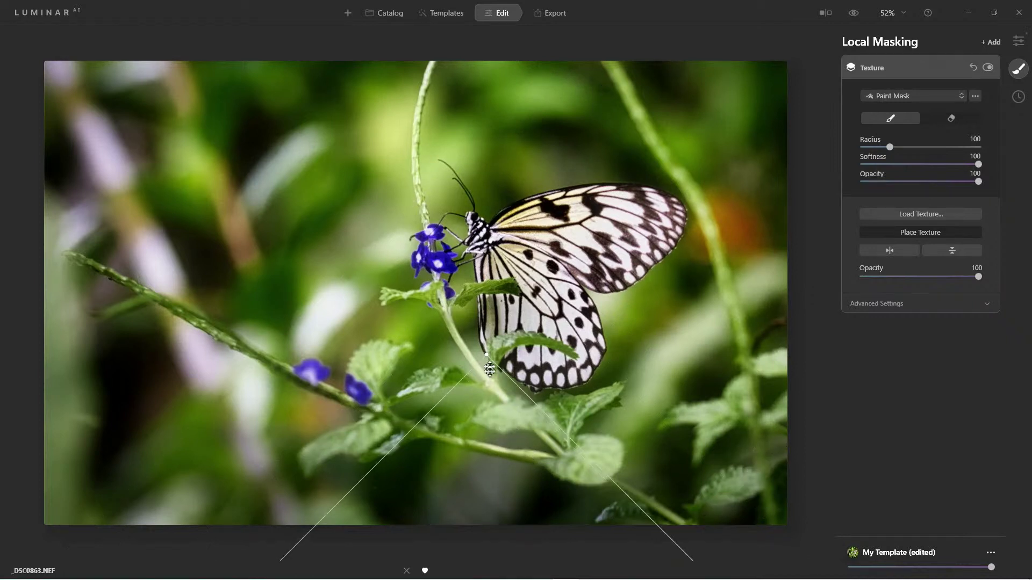
drag(591, 79, 513, 371)
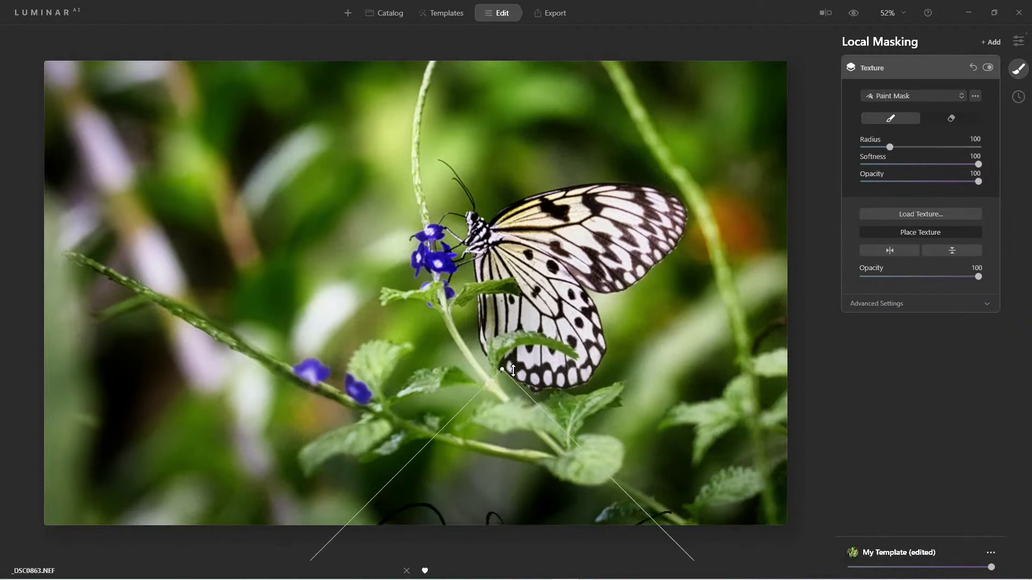
Step: Move and scale down the signature, then rotate it level in the photo's lower middle
drag(502, 461, 544, 297)
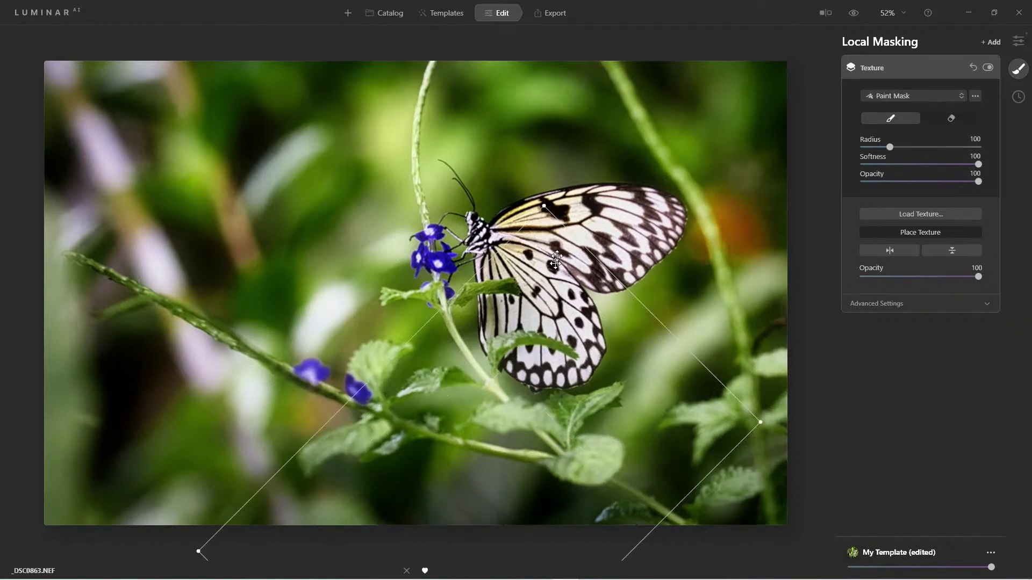
drag(561, 173, 555, 5)
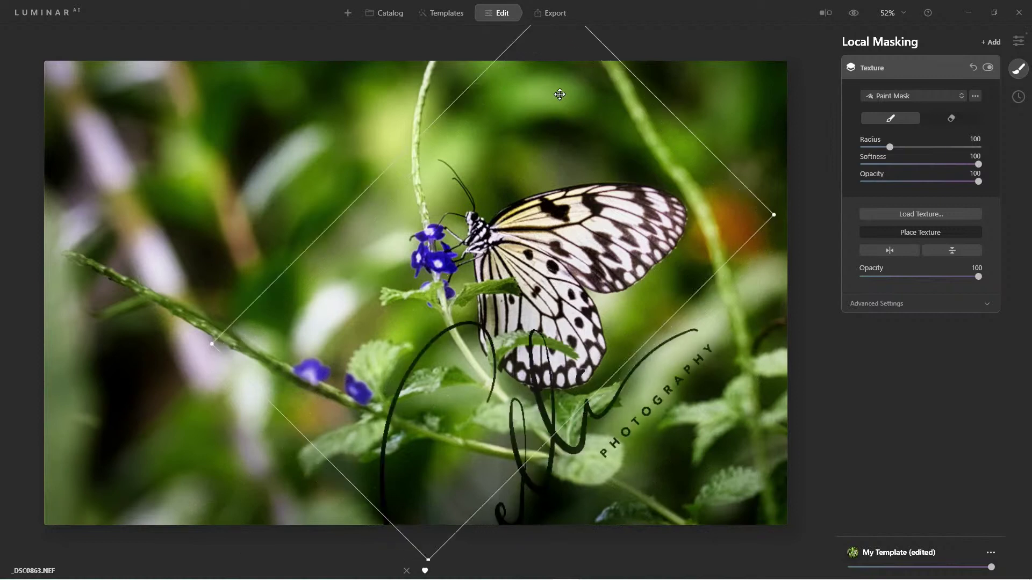
drag(560, 94, 541, 138)
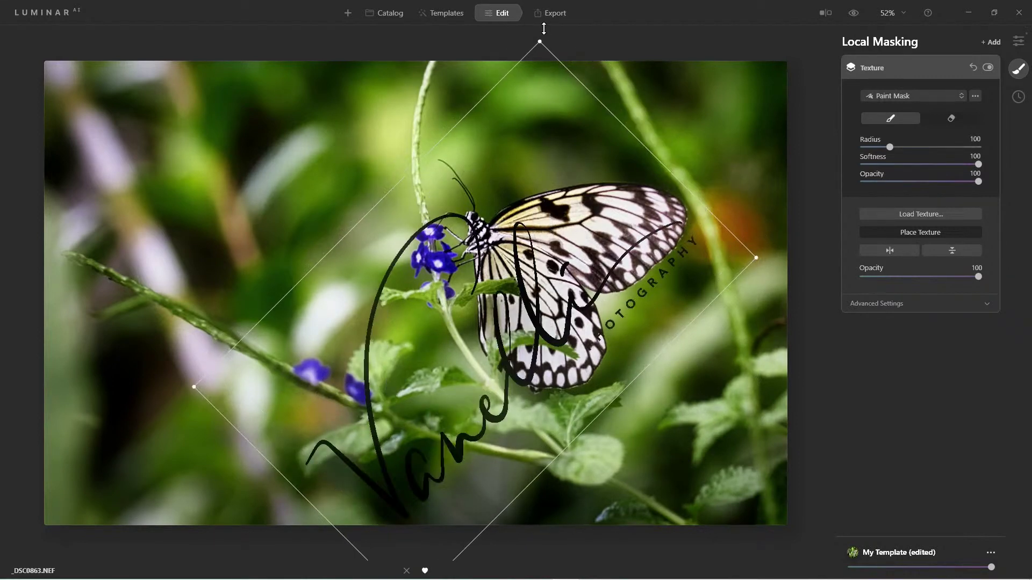
drag(540, 34, 517, 213)
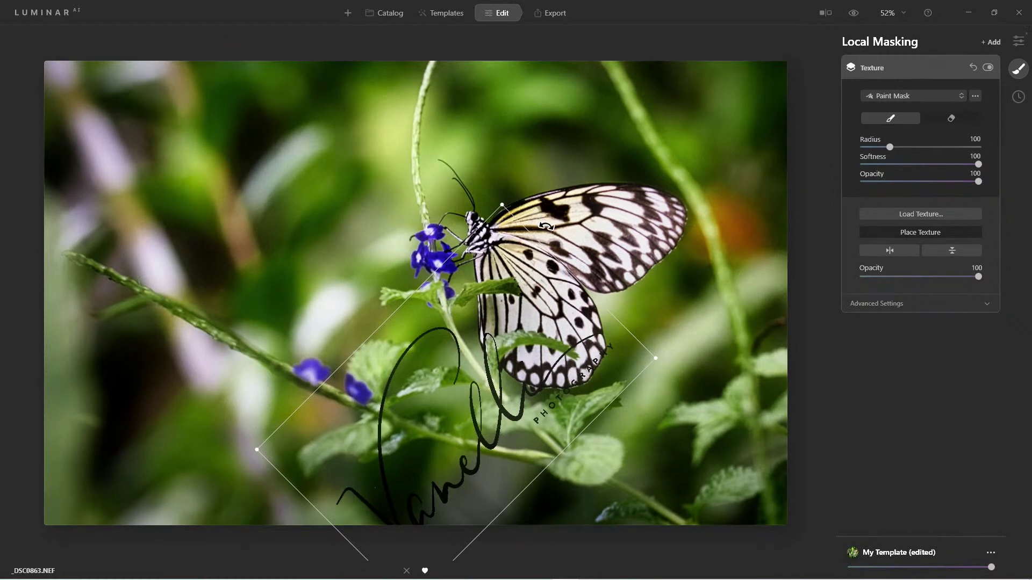
drag(546, 225, 626, 303)
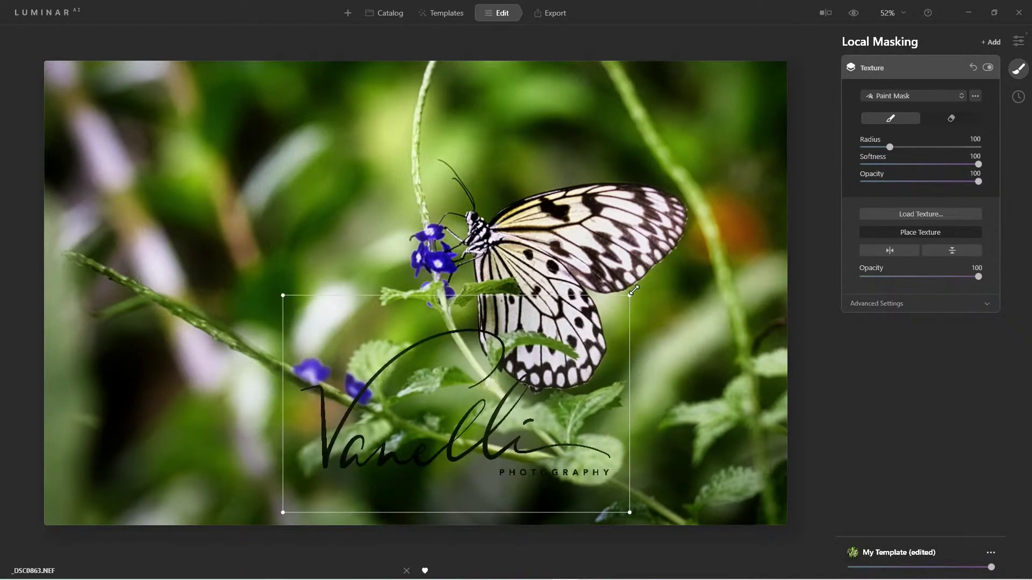
Step: Shrink the signature, settle it in the lower-left corner, and confirm placement with Enter
drag(627, 296, 534, 355)
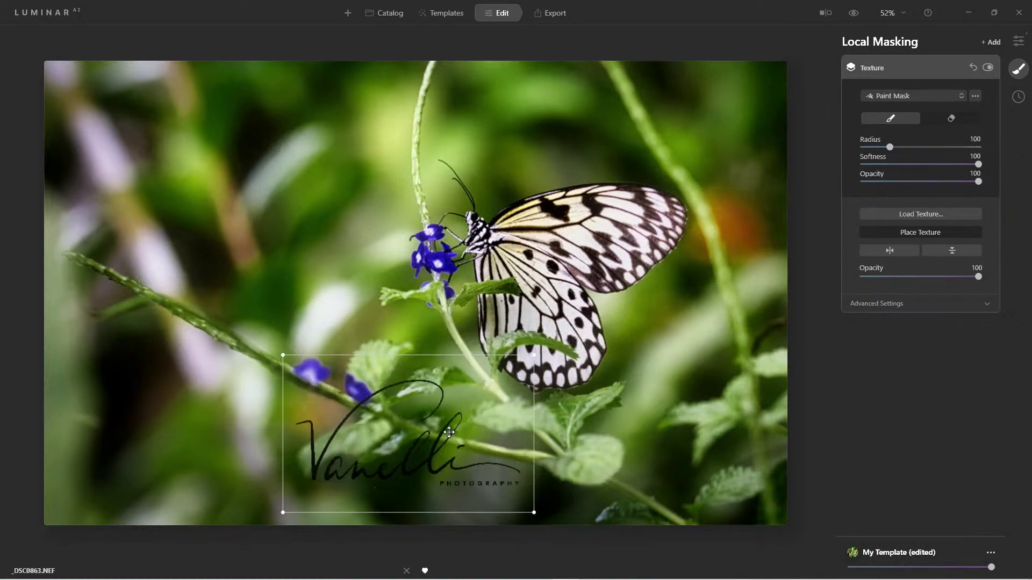
drag(450, 432, 223, 424)
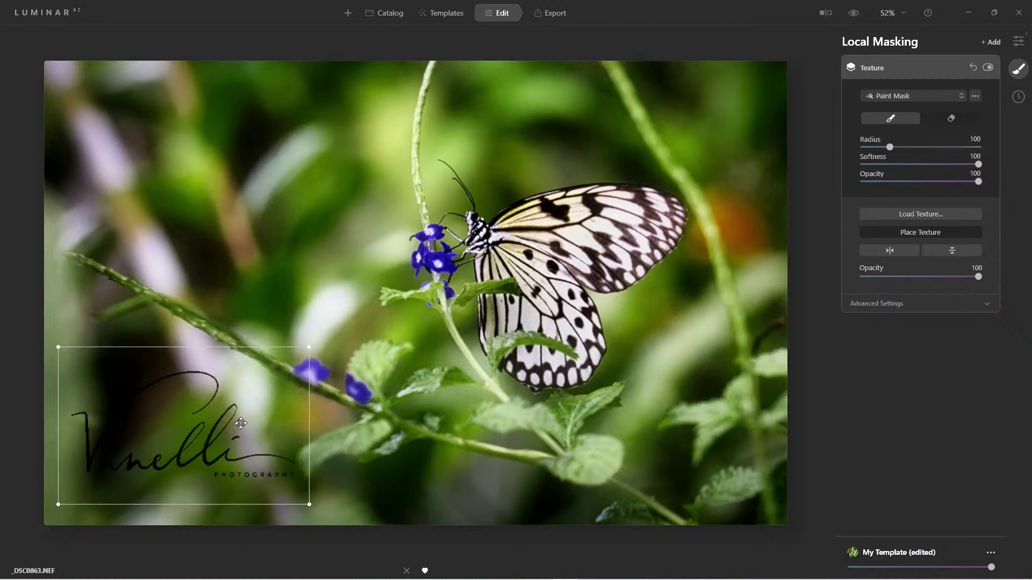
drag(239, 424, 254, 423)
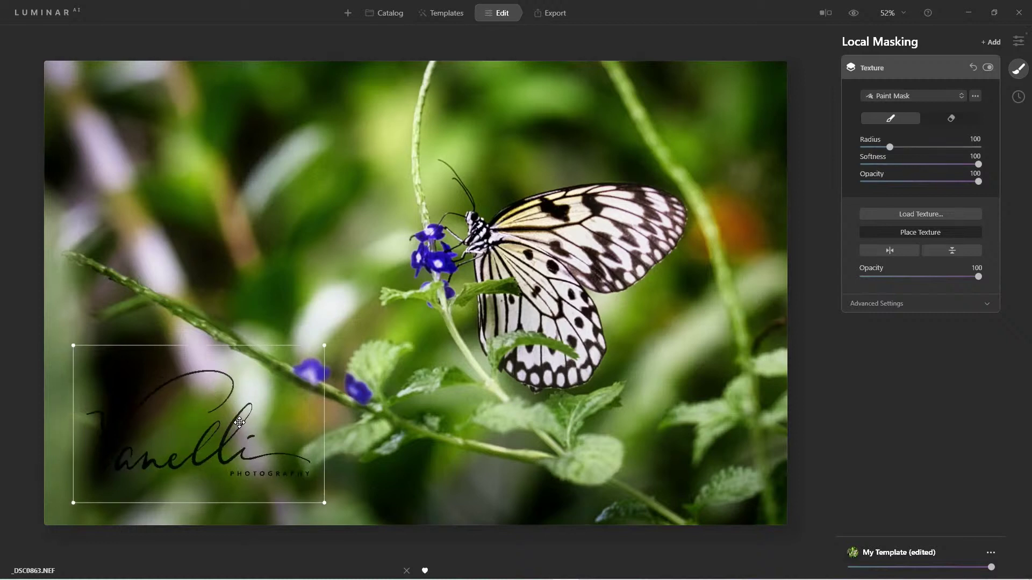
drag(240, 422, 688, 419)
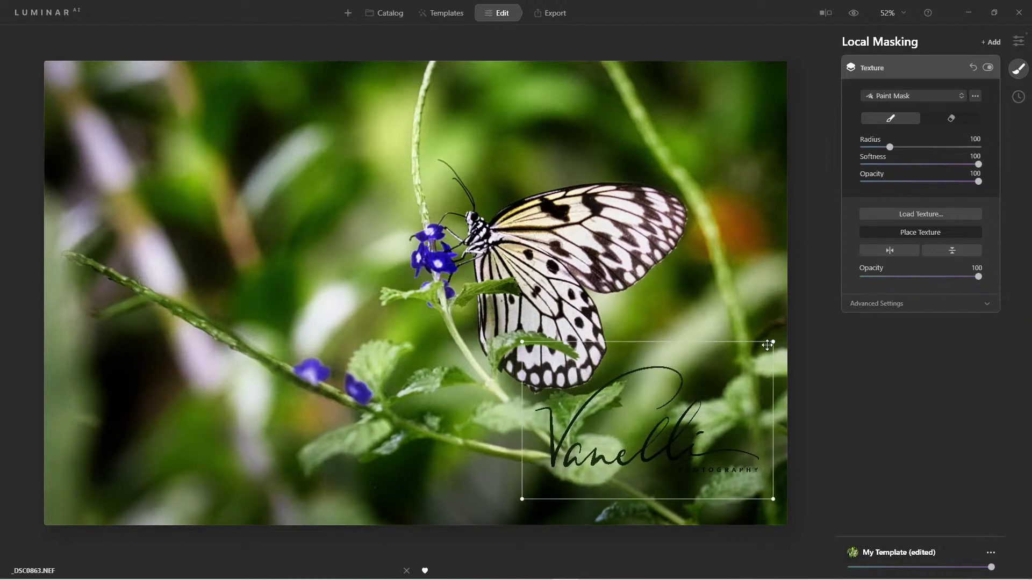
drag(778, 339, 736, 374)
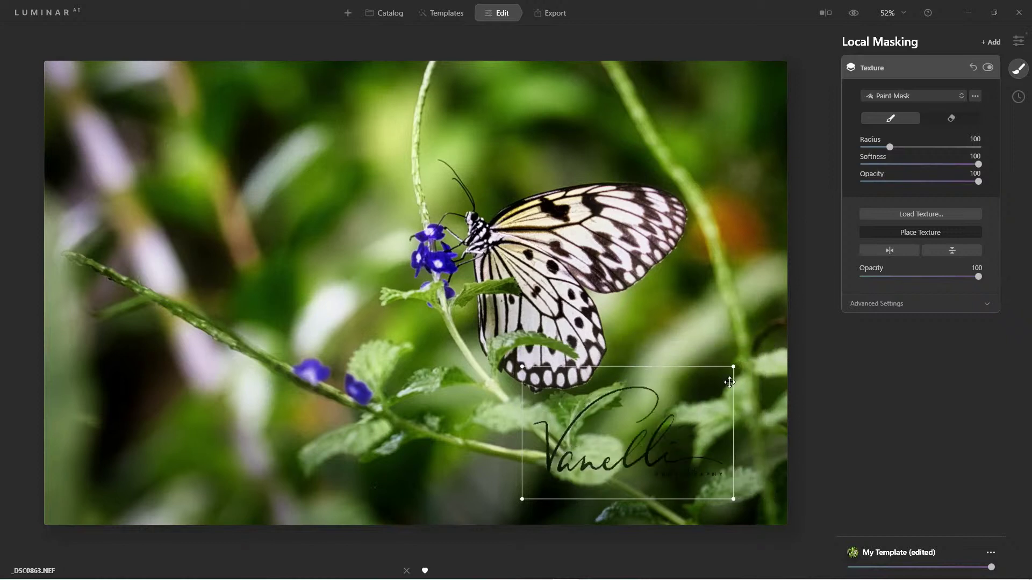
mouse_move(637, 450)
mouse_down()
mouse_move(205, 433)
mouse_move(182, 458)
mouse_move(250, 464)
mouse_move(232, 459)
mouse_move(240, 459)
mouse_up()
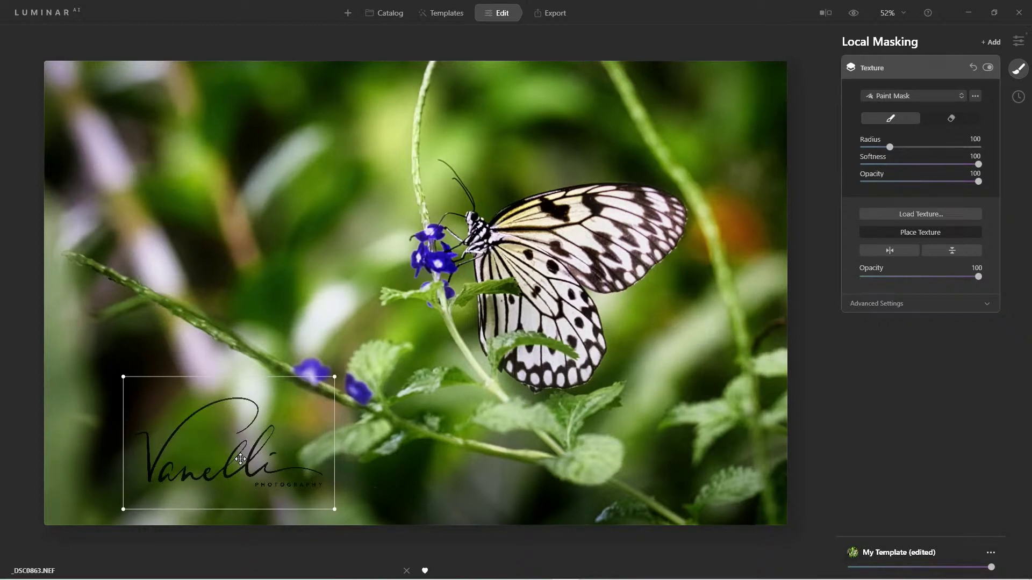
key(Return)
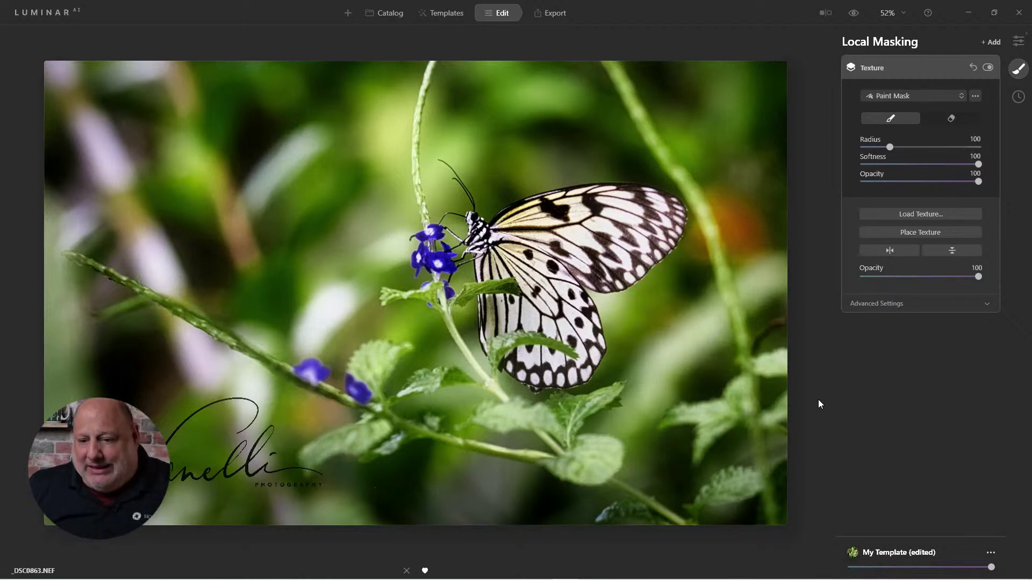
Step: Toggle the before/after comparison, then bring up and scroll the History list of edits
click(854, 14)
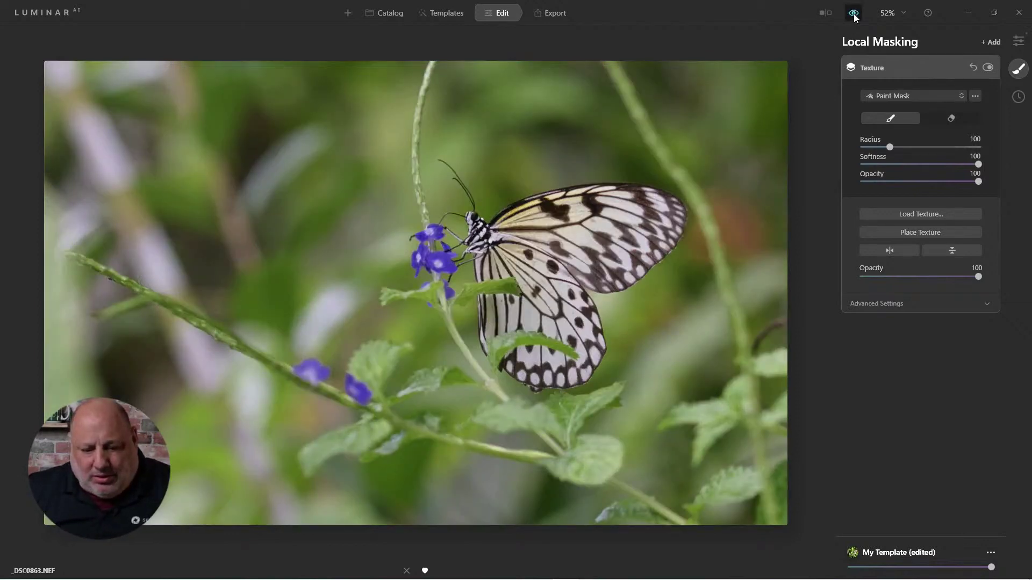
click(854, 14)
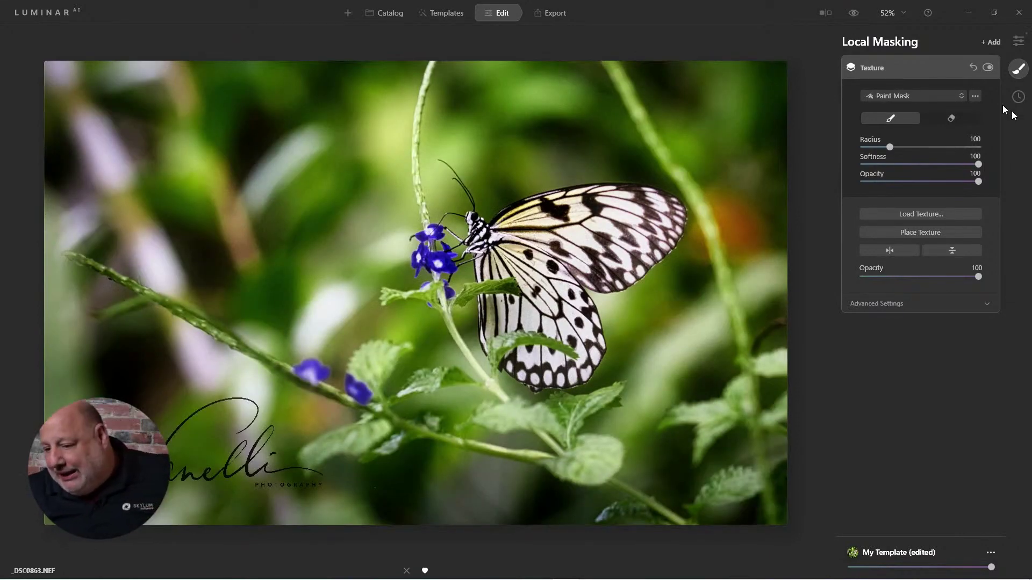
click(1017, 97)
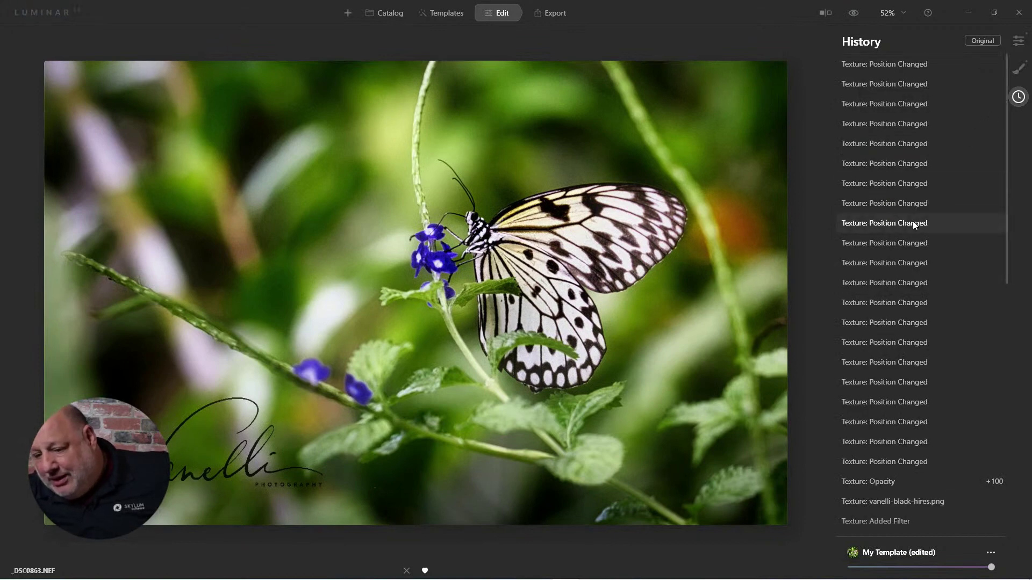
scroll(921, 247, down, 10)
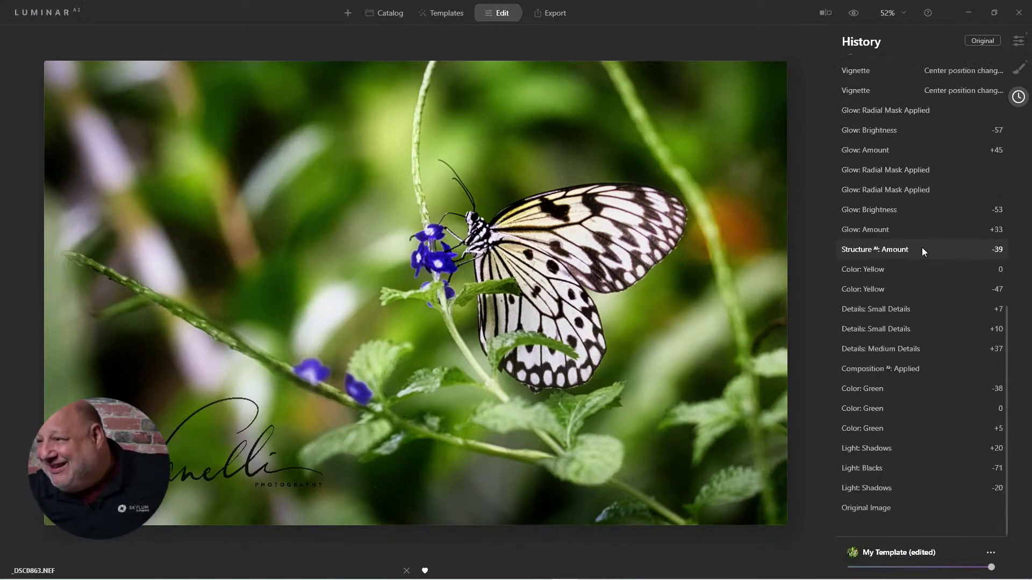
Step: Preview Original Image in History, then return to the latest Texture: Position Changed entry
click(882, 511)
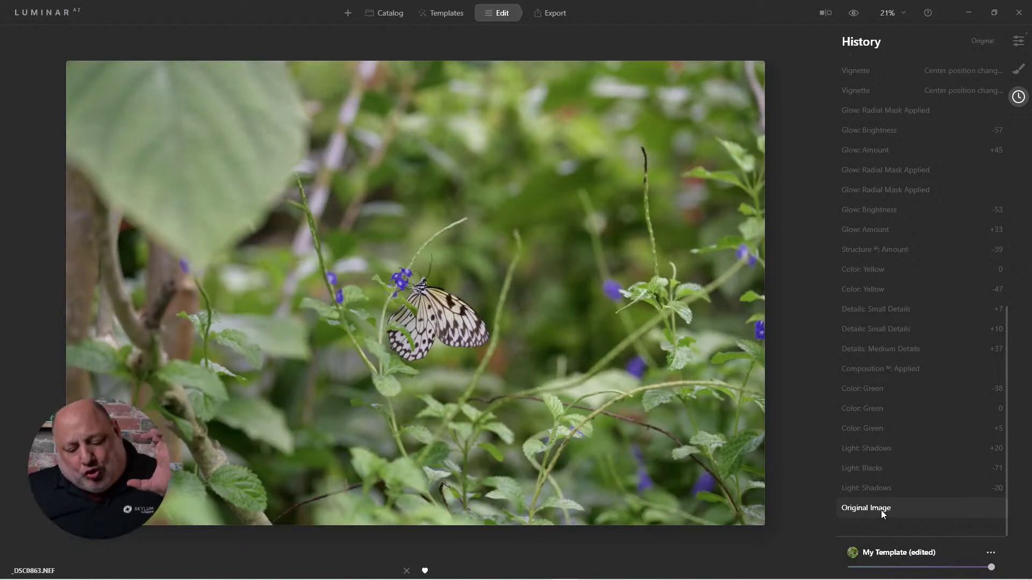
scroll(889, 444, up, 10)
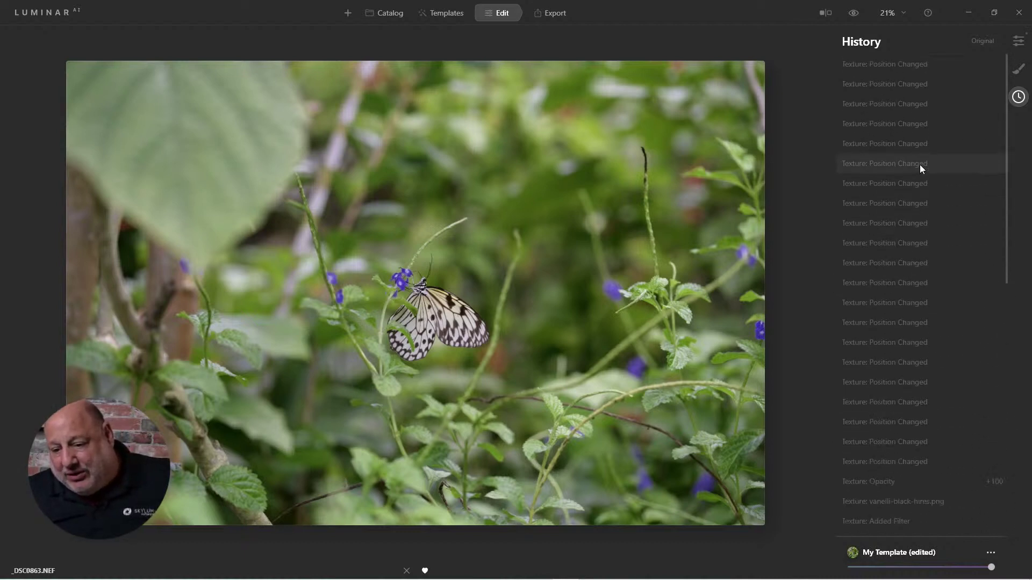
click(919, 64)
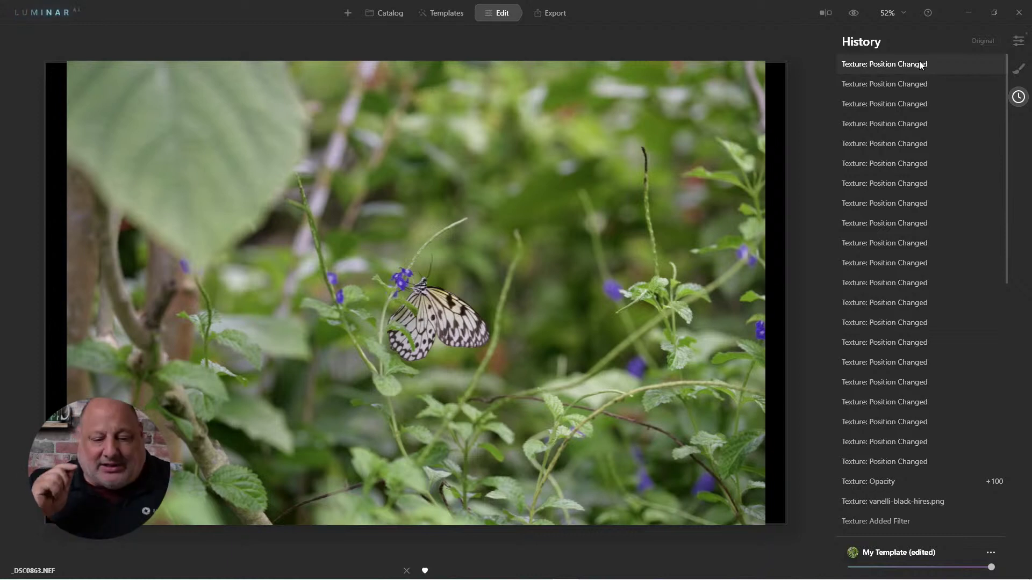
Step: Show the watermarked edit again and return to the Local Masking panel with its Texture layer
click(920, 65)
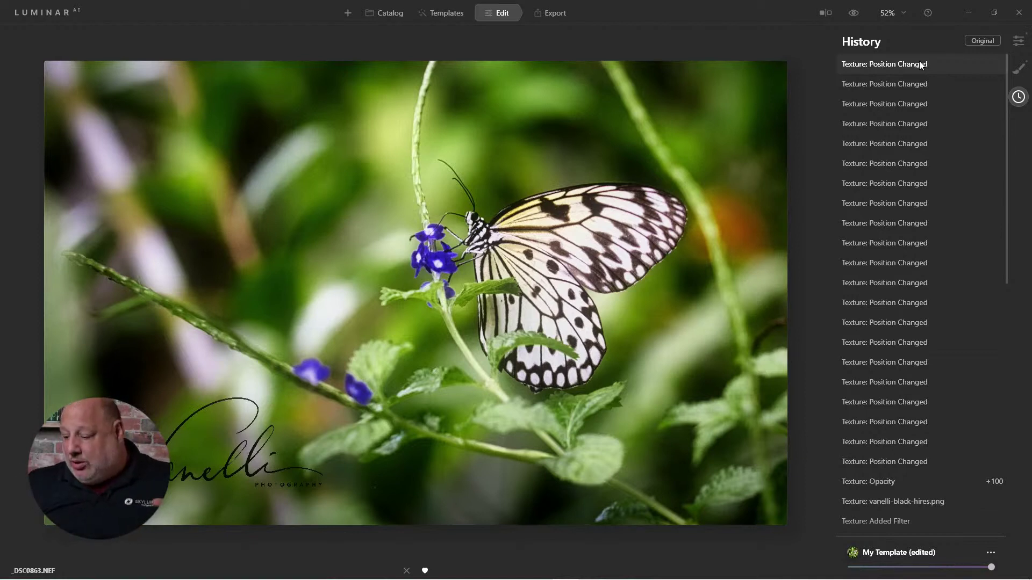
click(1019, 68)
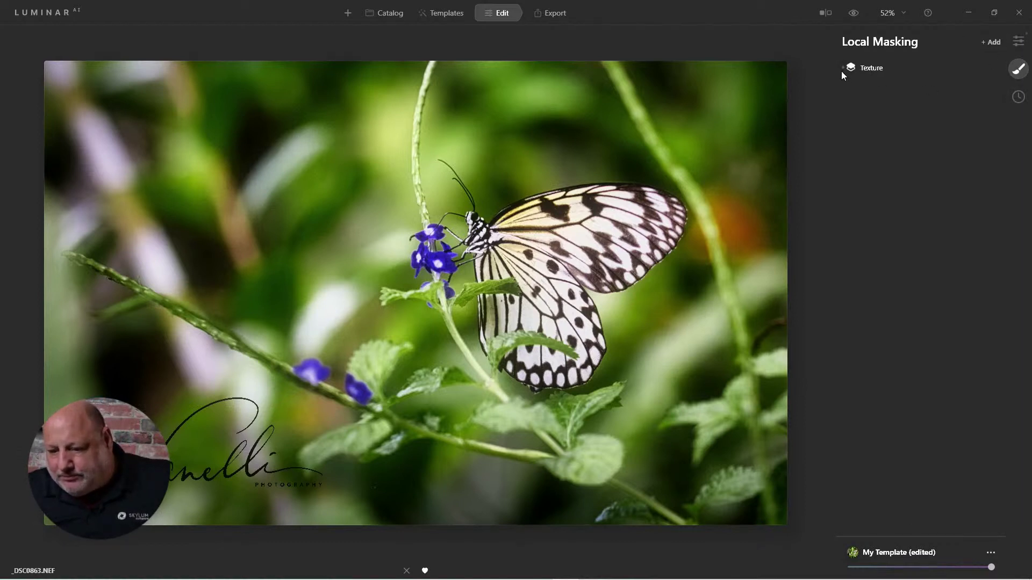
Step: Disable the first Texture layer, add a second Texture layer, and choose Load Texture for it
click(875, 68)
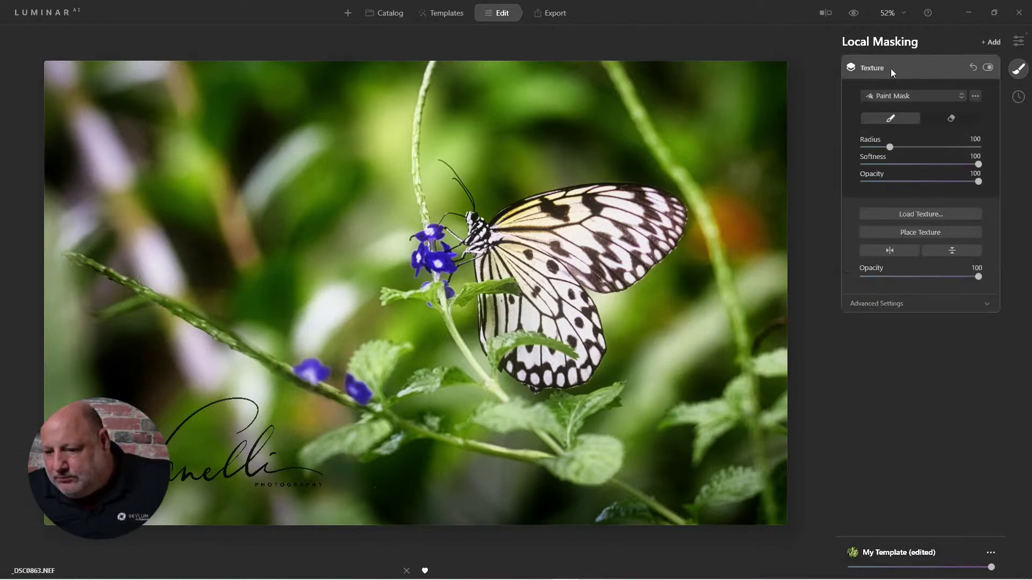
click(988, 68)
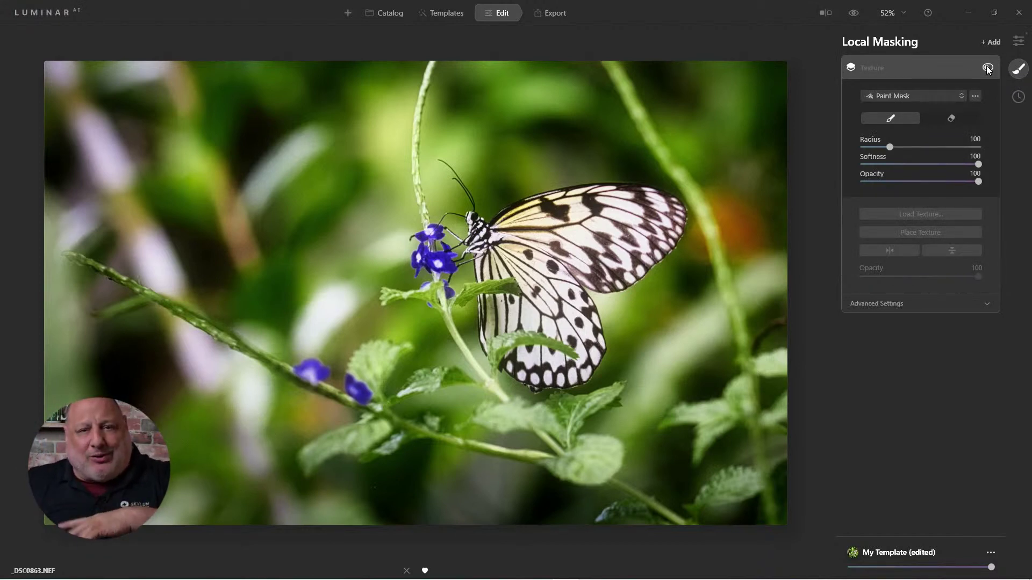
click(992, 42)
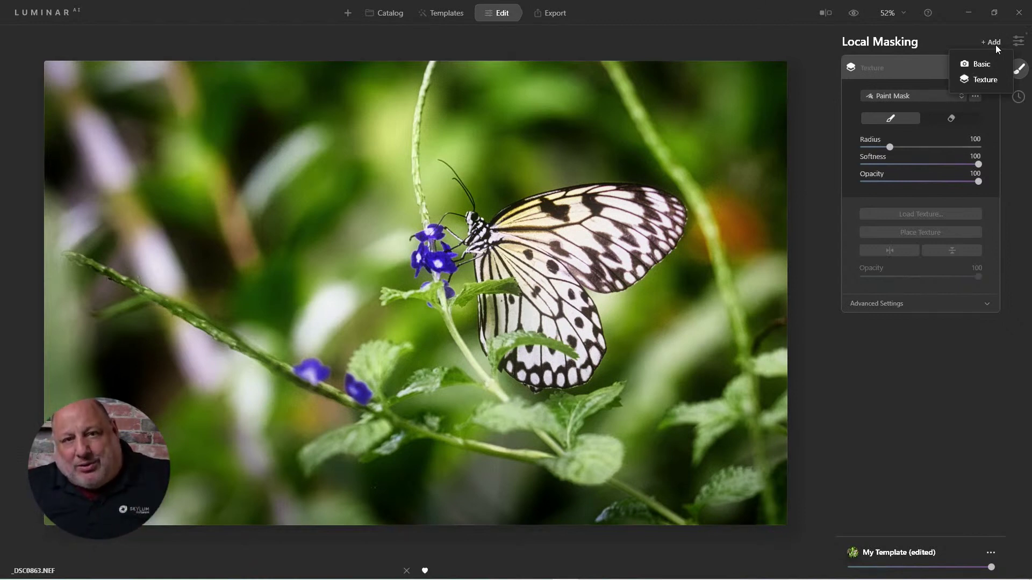
click(987, 79)
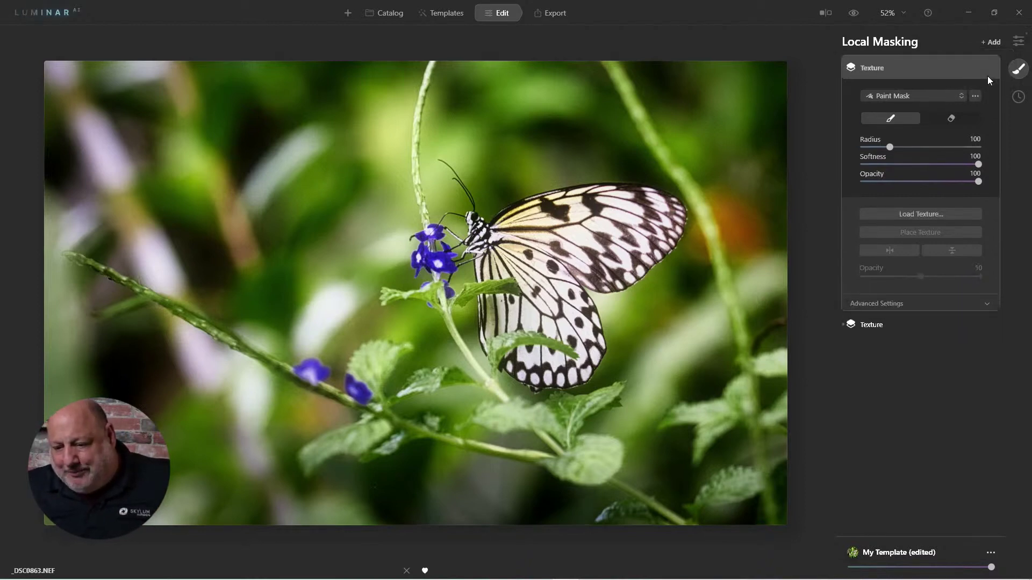
click(922, 214)
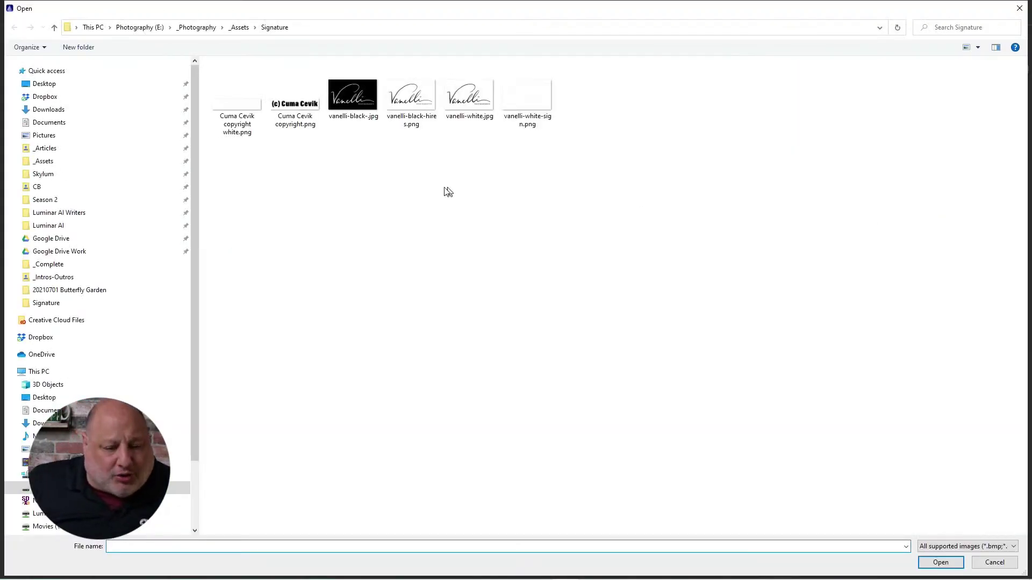
Step: Load vanelli-black-.jpg from the Signature folder as the second texture
click(363, 113)
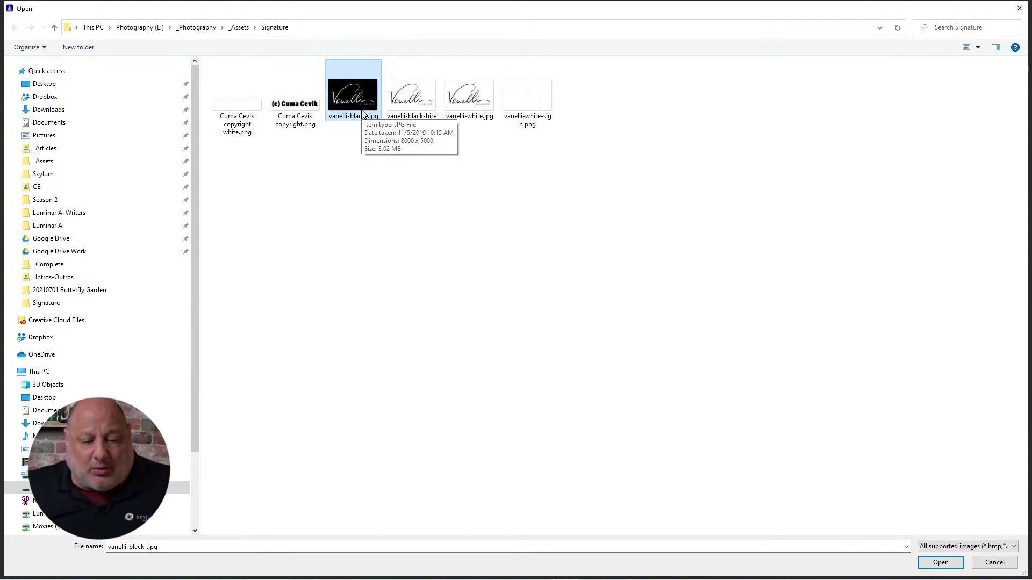
click(936, 564)
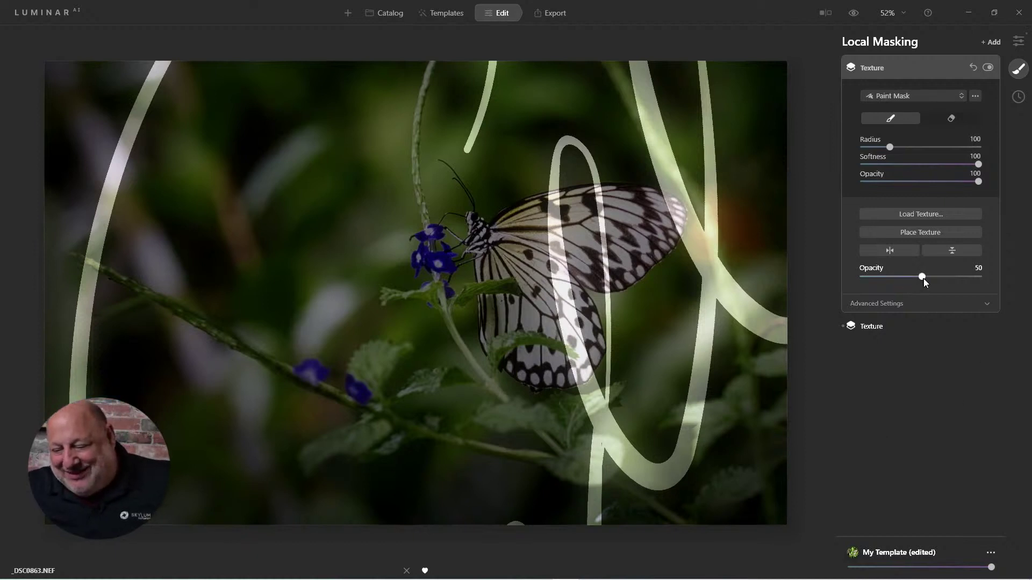
Step: Set texture opacity to 100, then shrink and move the signature over the photo's lower right
drag(924, 278, 998, 279)
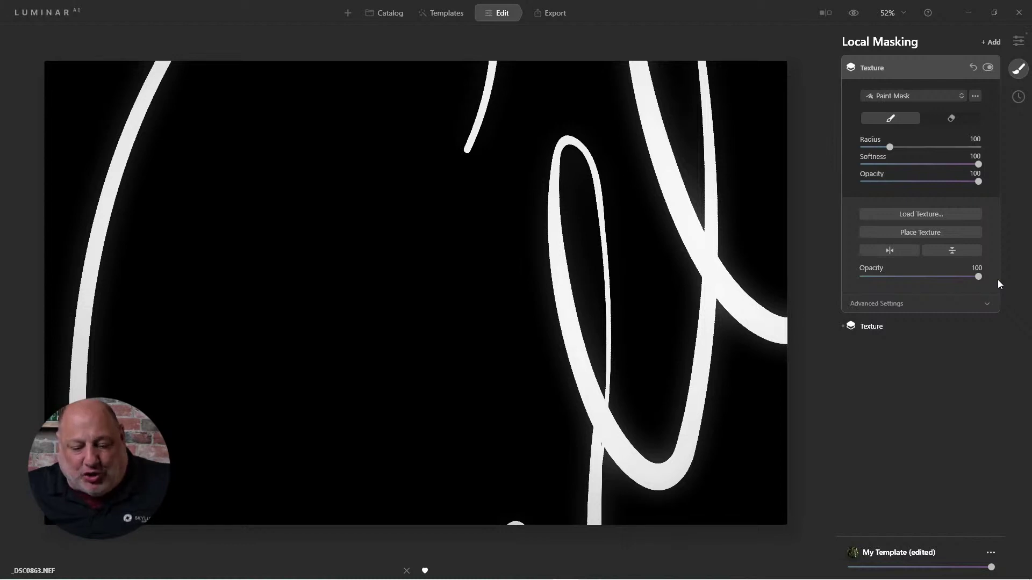
click(917, 232)
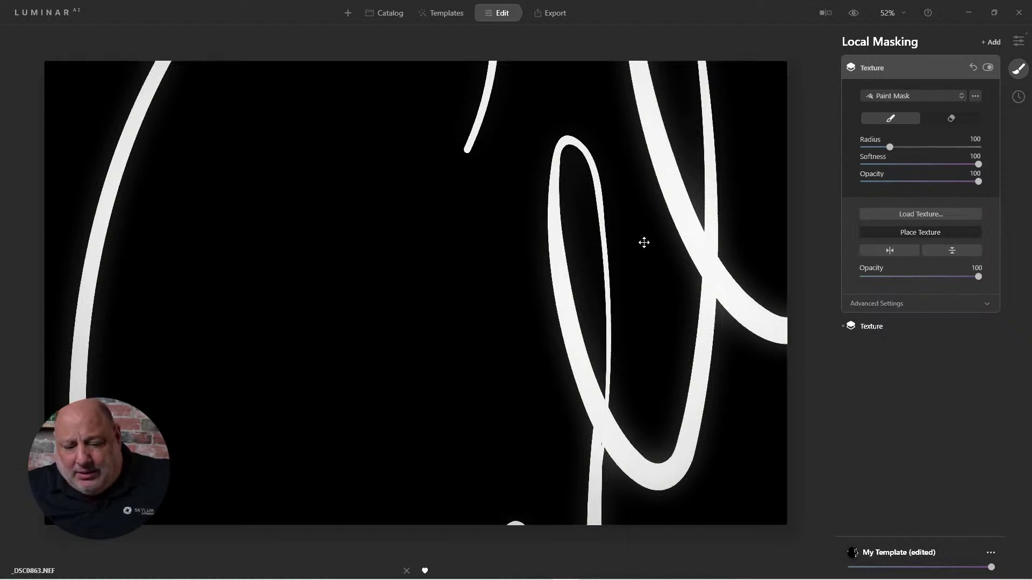
key(ctrl+minus)
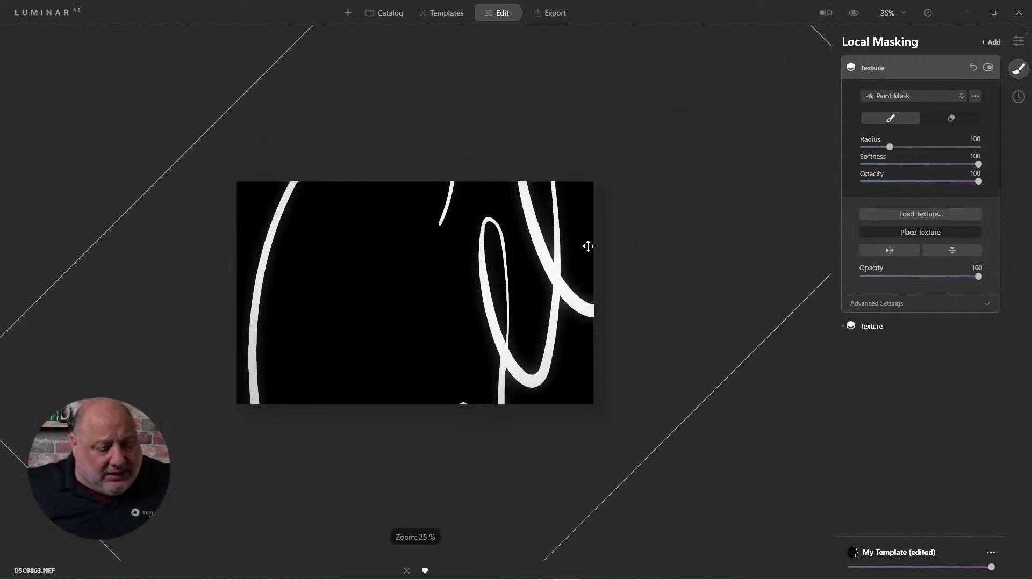
drag(588, 246, 488, 419)
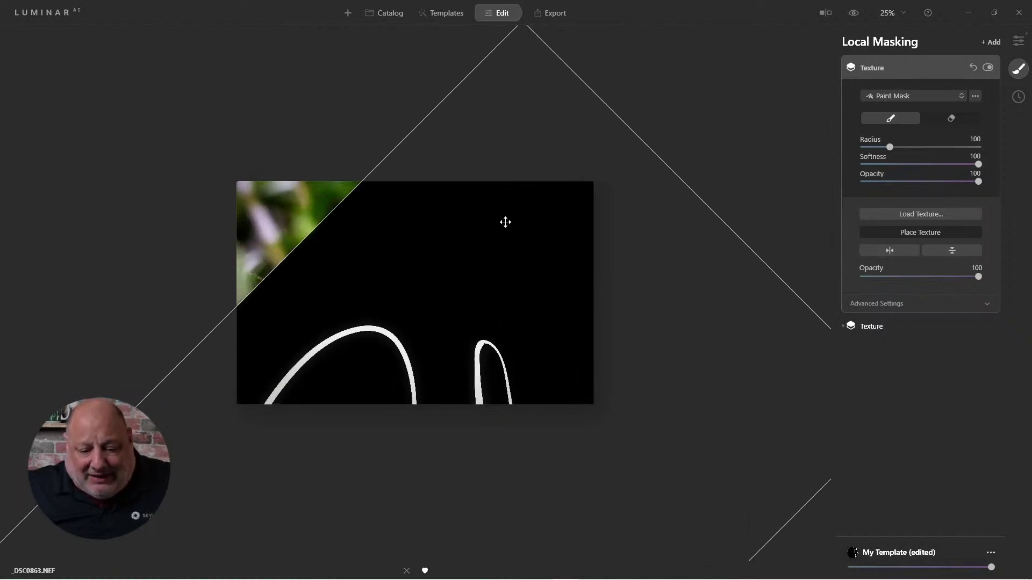
drag(505, 222, 499, 263)
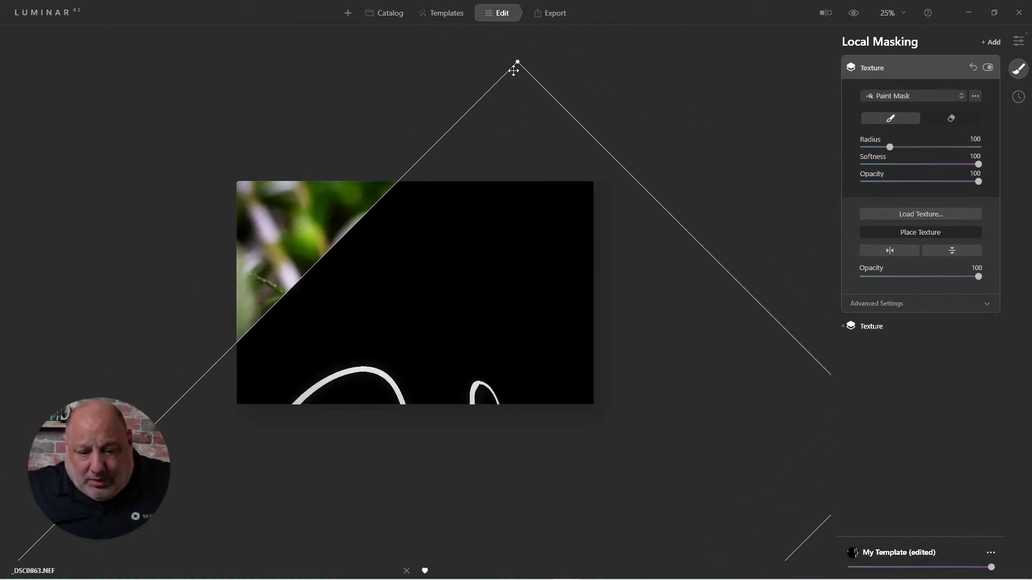
drag(516, 150, 534, 185)
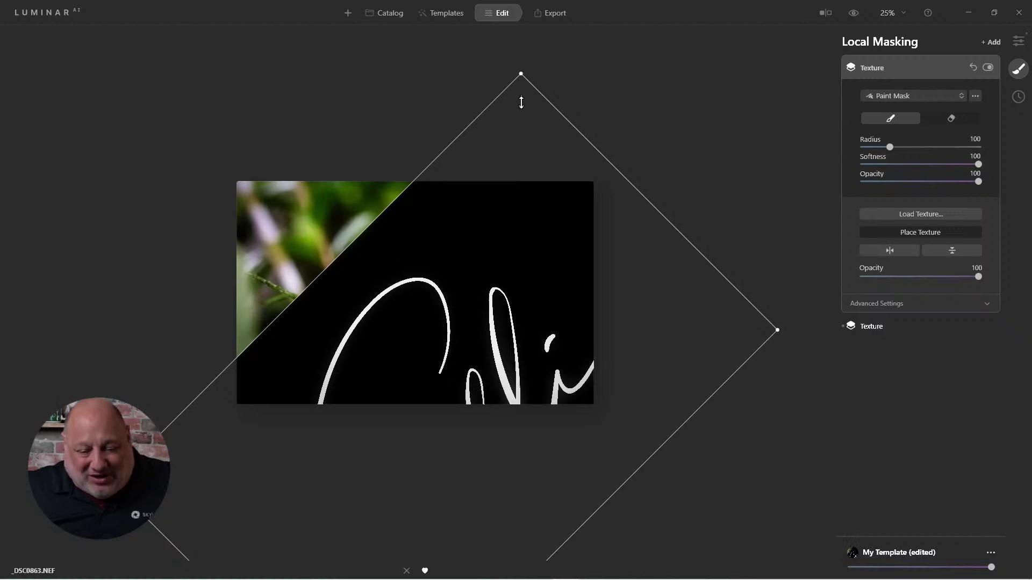
drag(521, 103, 501, 371)
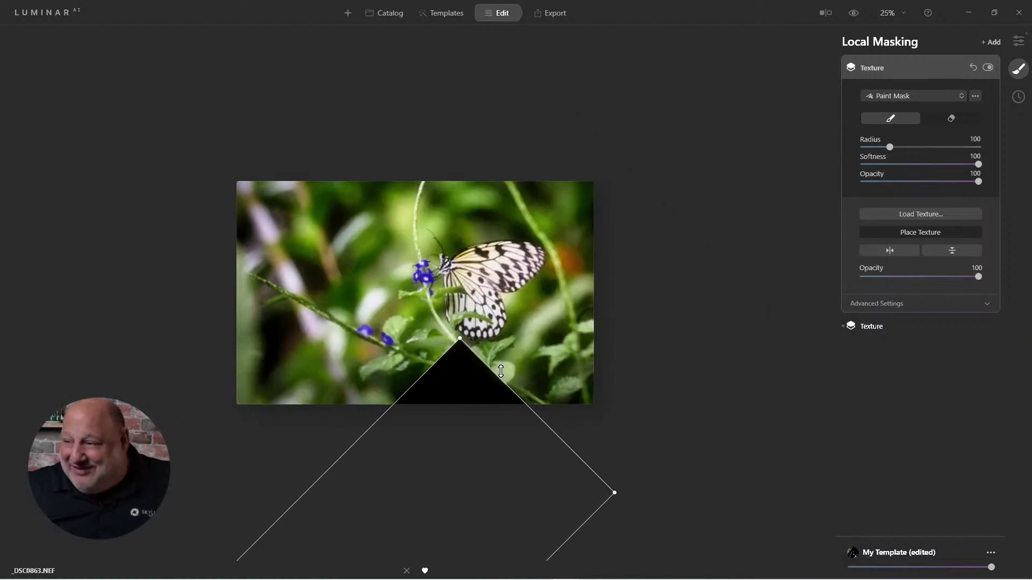
drag(467, 472, 491, 304)
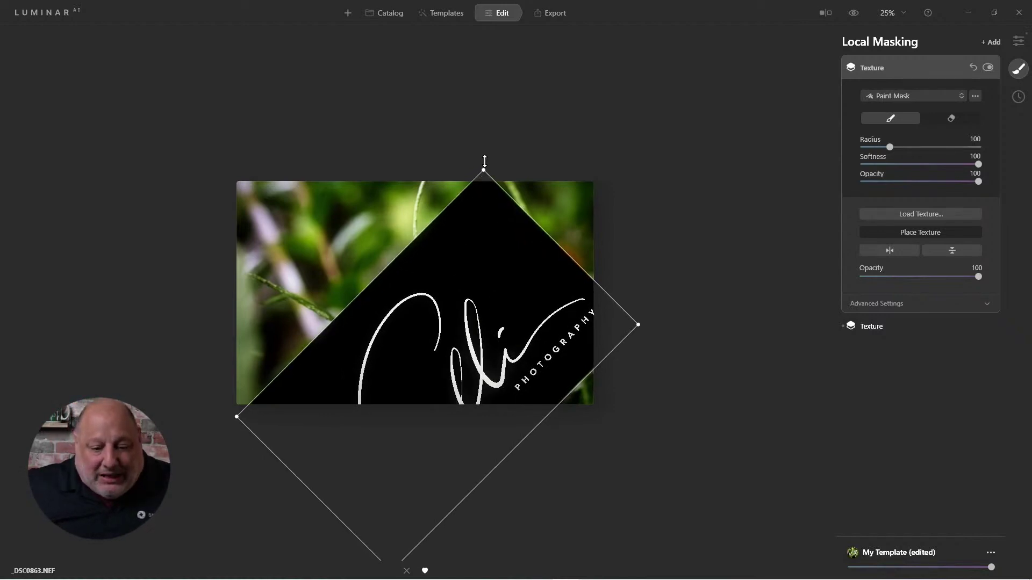
Step: Rotate the signature texture level, scale it down, and fix it in the lower-left corner
drag(483, 165, 461, 313)
drag(465, 353, 451, 305)
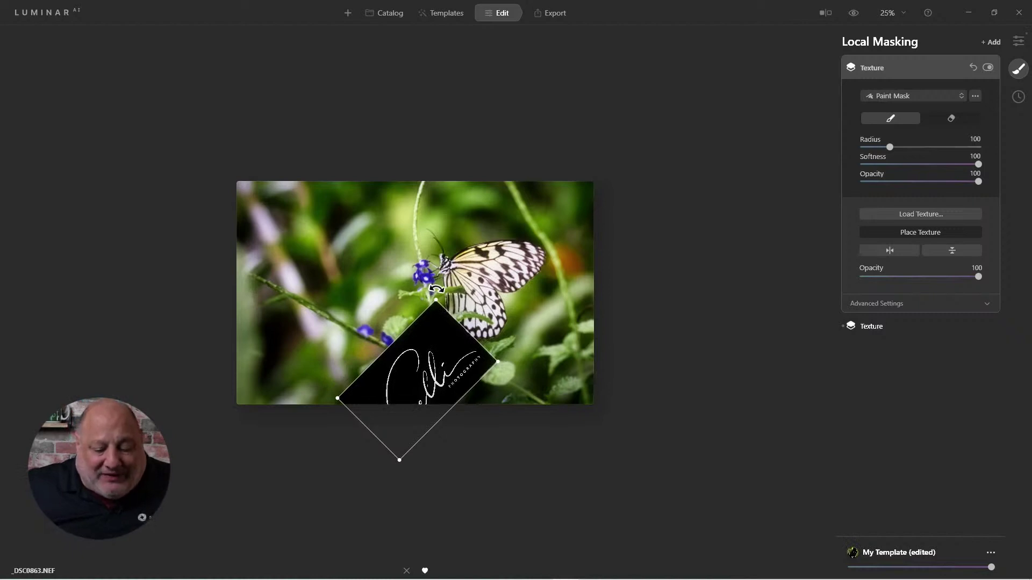
drag(436, 288, 488, 332)
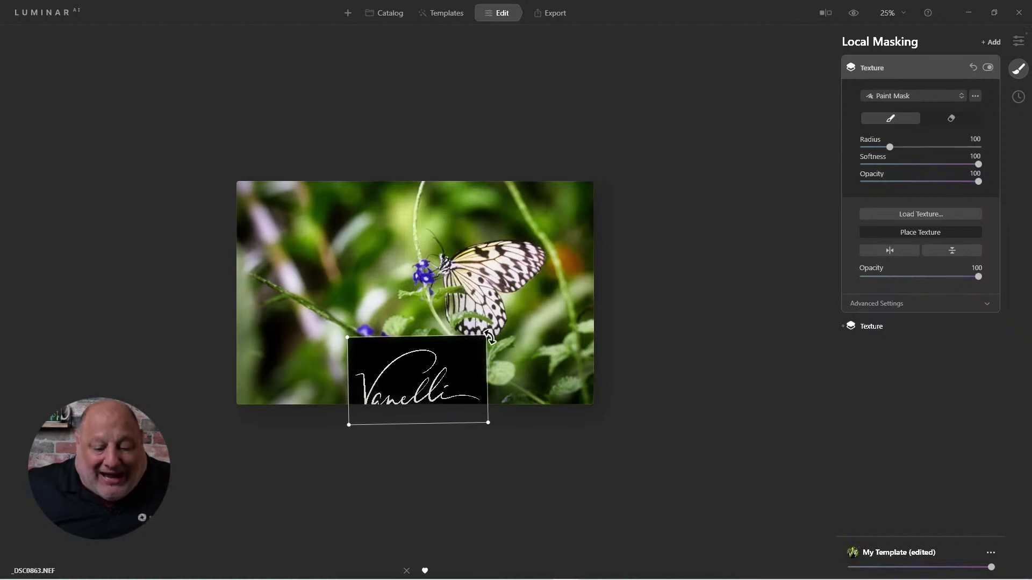
drag(490, 333, 490, 337)
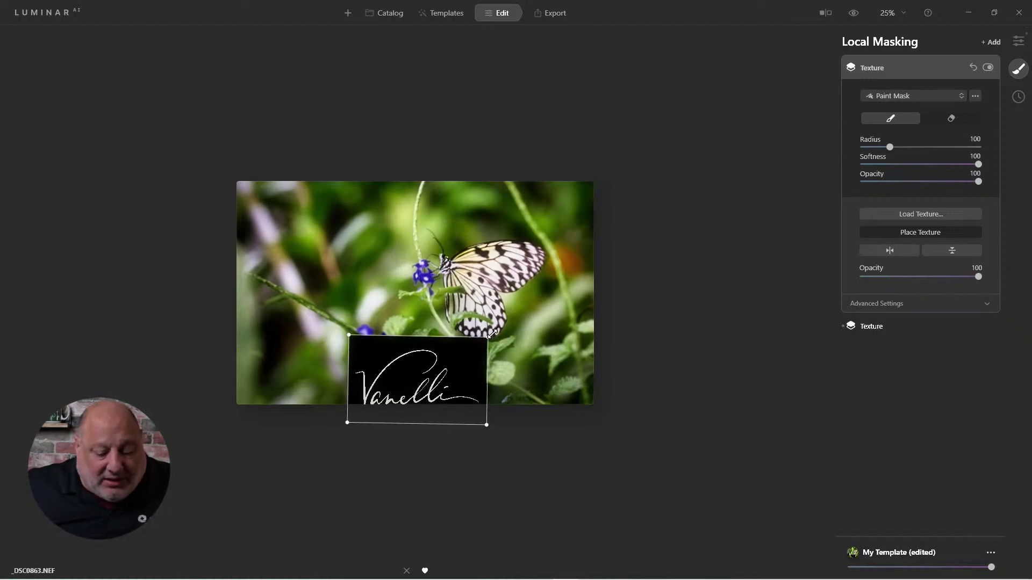
drag(492, 333, 458, 365)
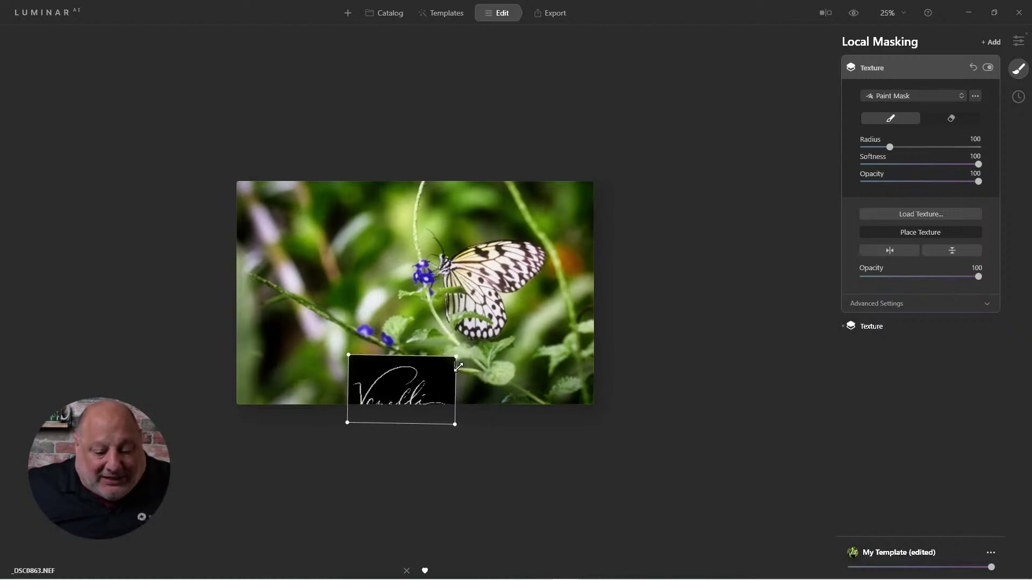
drag(403, 383, 303, 355)
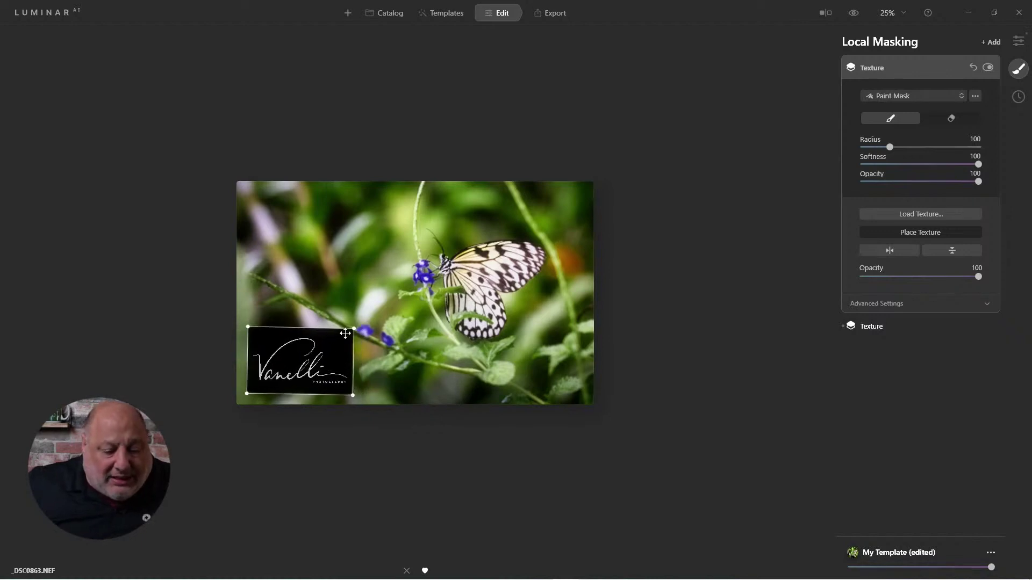
drag(357, 323, 287, 364)
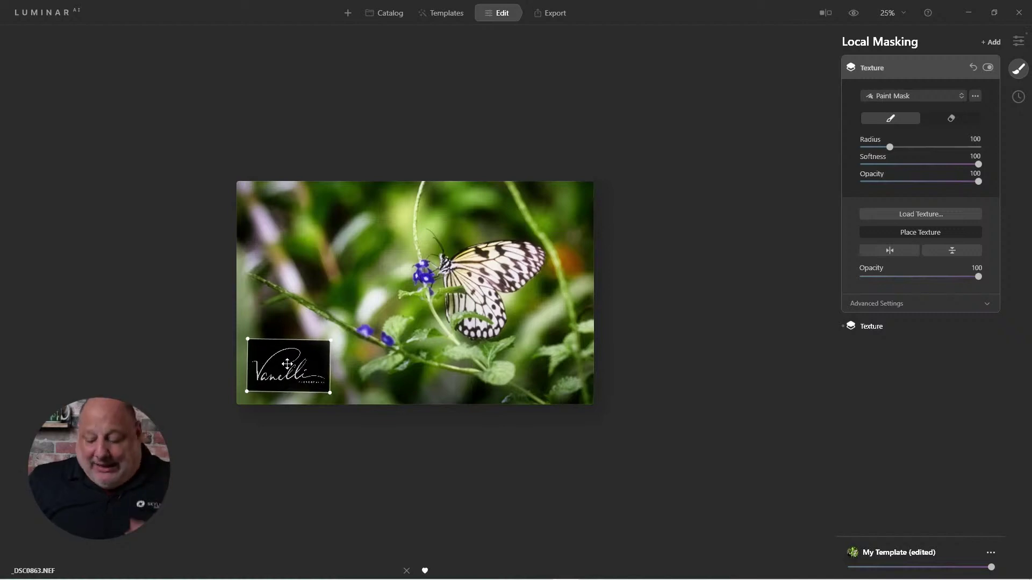
key(Return)
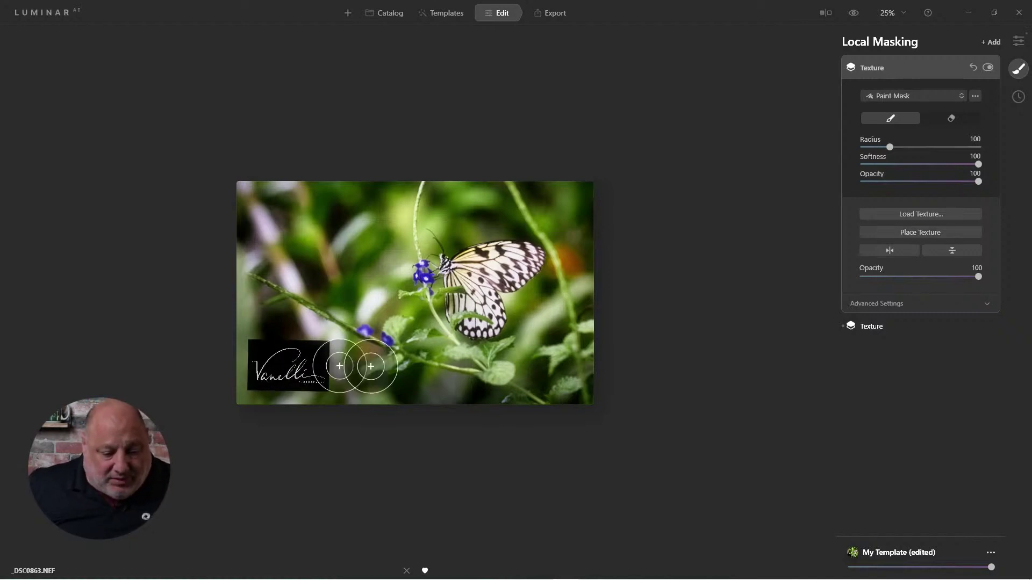
Step: Zoom in and expand the texture's Advanced Settings showing Blend, Brightness, Contrast, Saturation and Hue
scroll(601, 355, up, 2)
scroll(601, 356, up, 2)
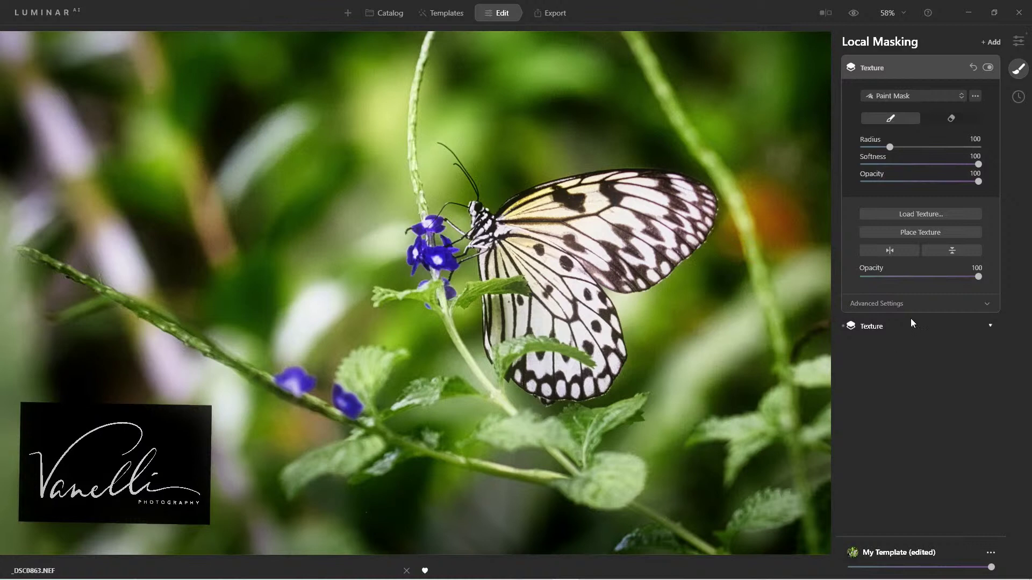
click(897, 305)
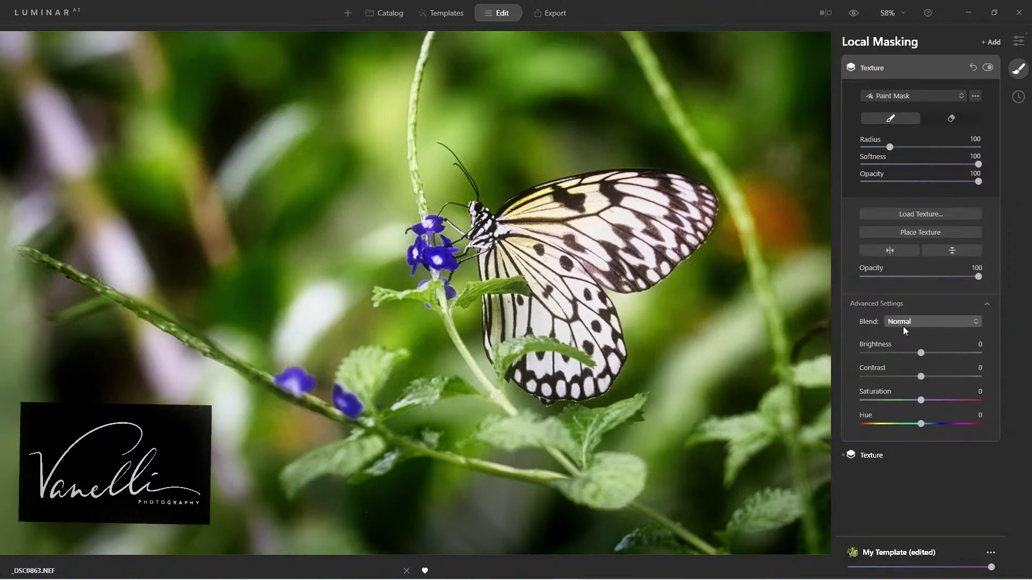
Step: Change the texture Blend mode from Normal to Lighten so only the white signature shows
click(903, 327)
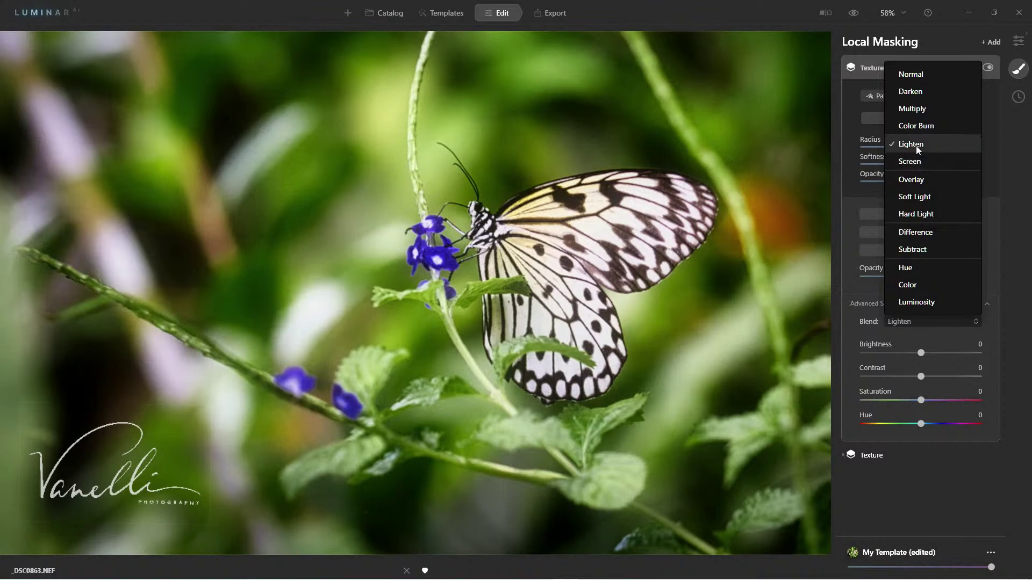
click(916, 146)
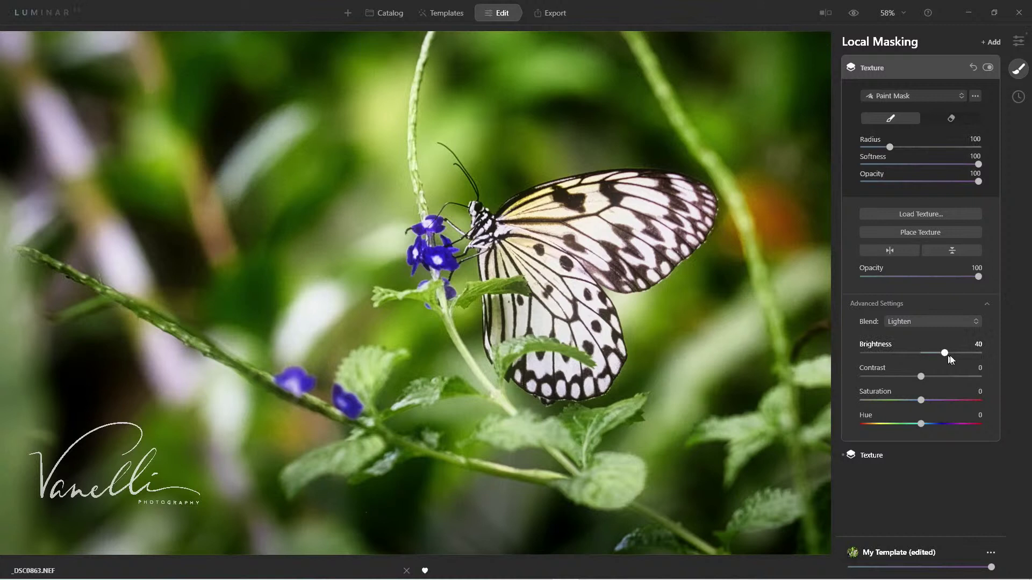
Step: Raise the texture's Brightness and Contrast both to 100
drag(949, 356, 999, 364)
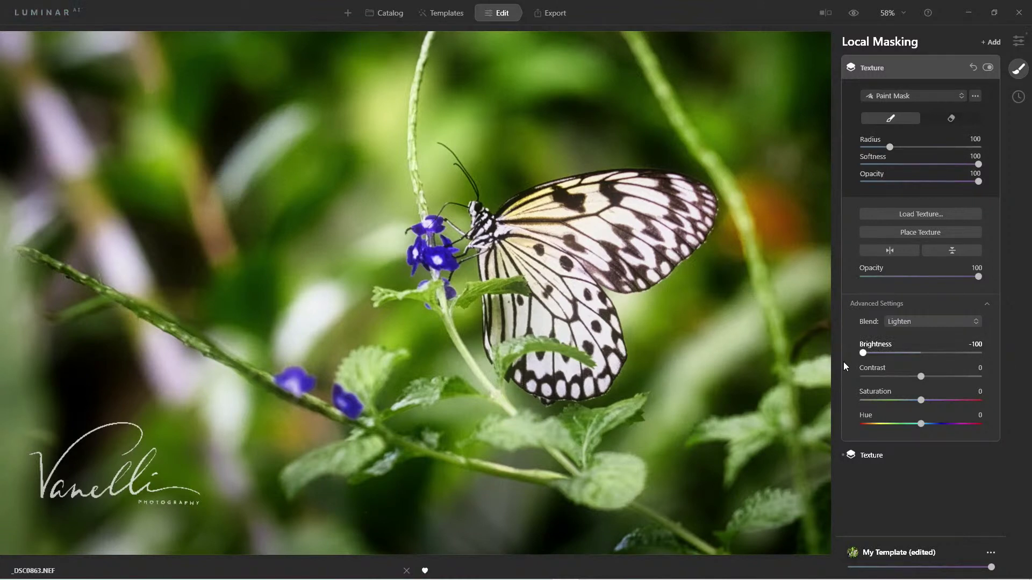
drag(843, 362, 1006, 375)
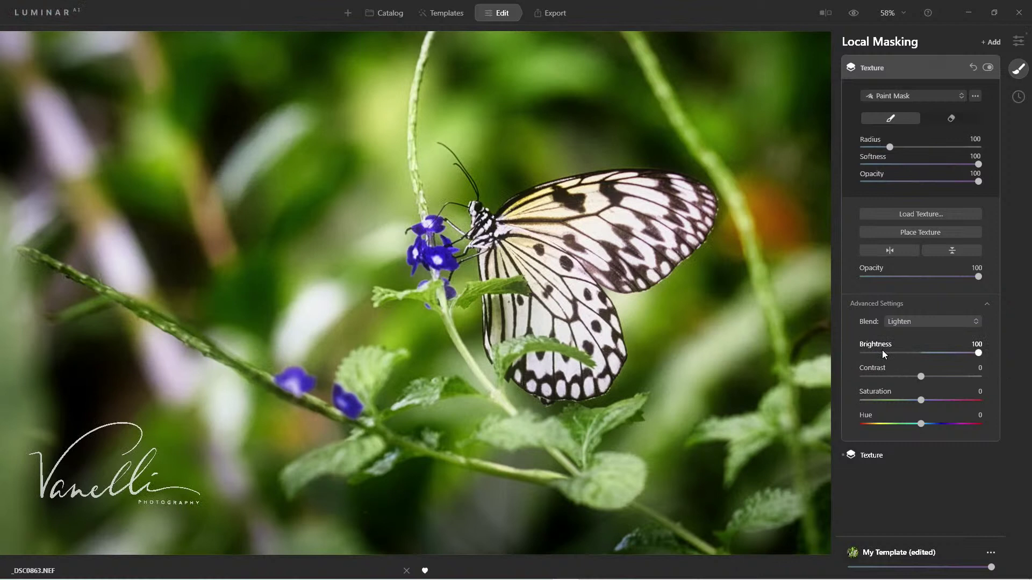
drag(922, 377, 1004, 394)
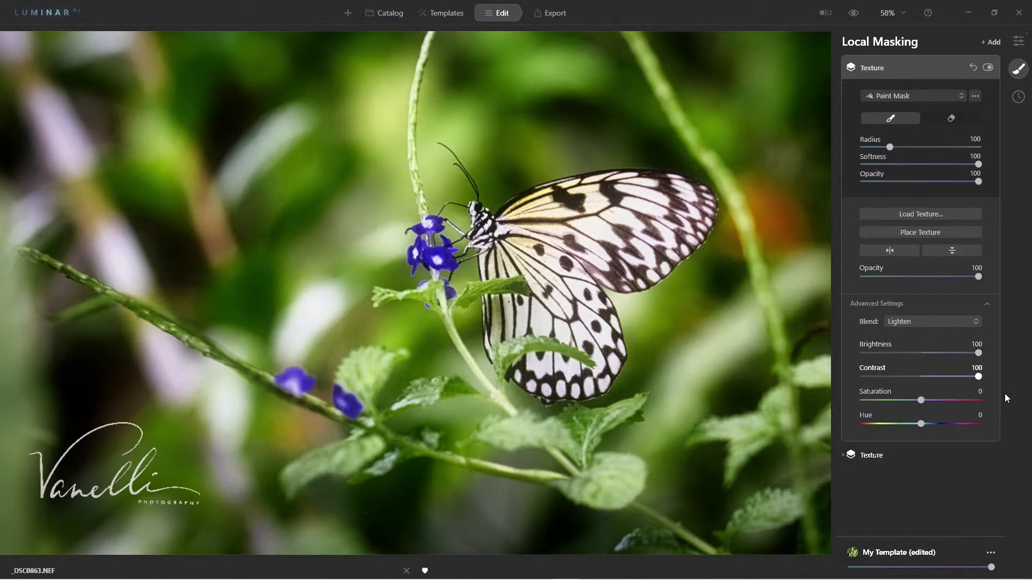